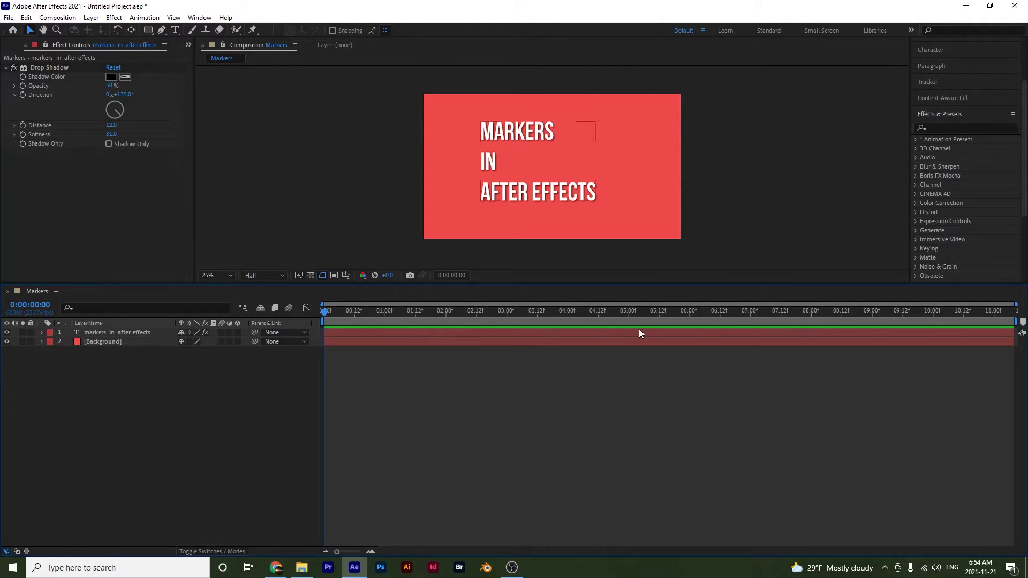
Step: Select the 'markers in after effects' text layer and move the playhead to 0:00:02:02
left_click(86, 333)
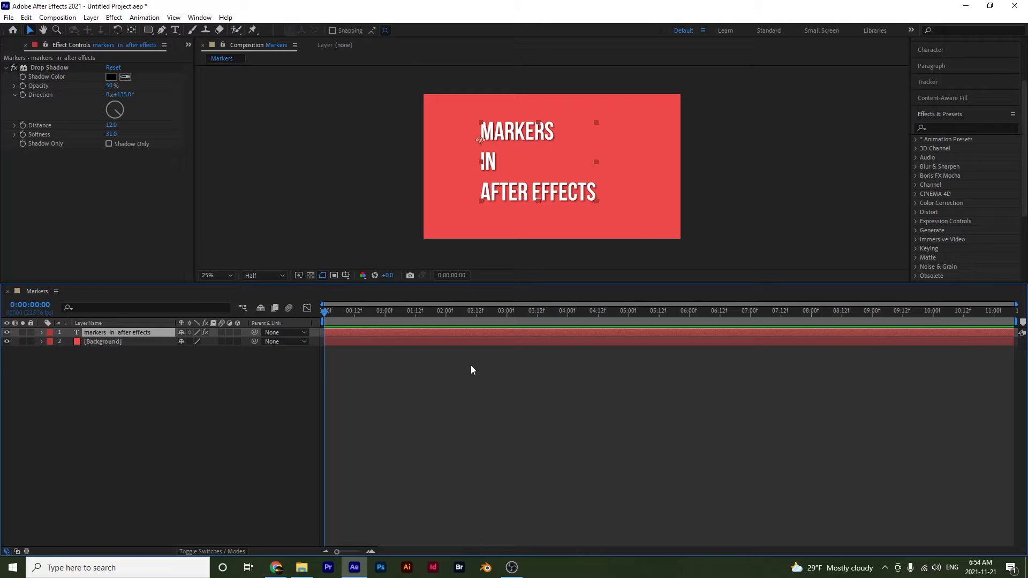
left_click_drag(449, 312, 451, 314)
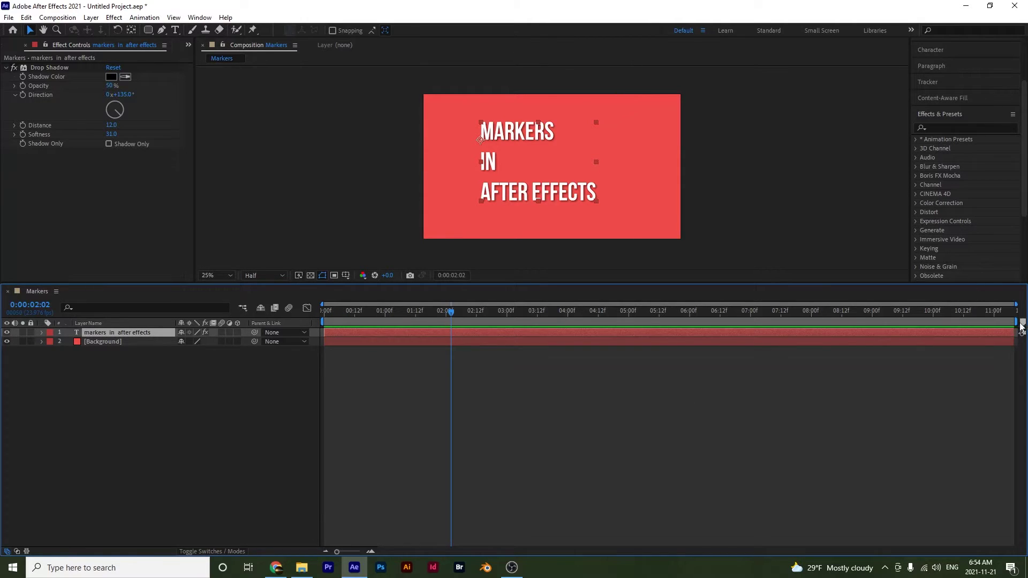
Step: Add composition markers from the marker bin at 2:02, 3:13, 4:00, 5:12, 6:13 and 7:22
left_click_drag(1022, 324, 452, 321)
left_click_drag(1023, 324, 544, 320)
left_click_drag(1021, 324, 575, 322)
left_click_drag(1021, 323, 655, 323)
left_click(724, 316)
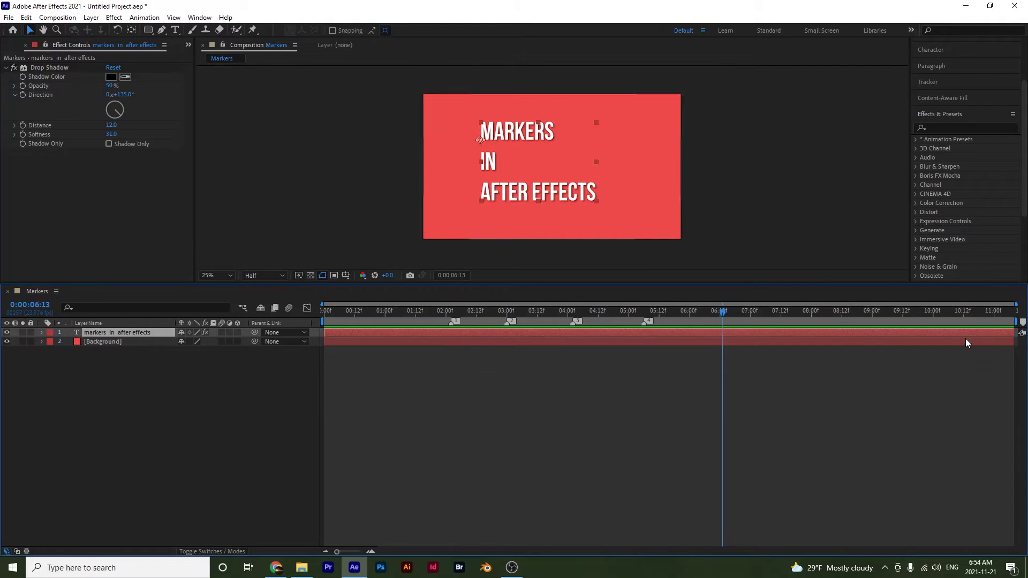
left_click_drag(1021, 323, 723, 323)
left_click(806, 316)
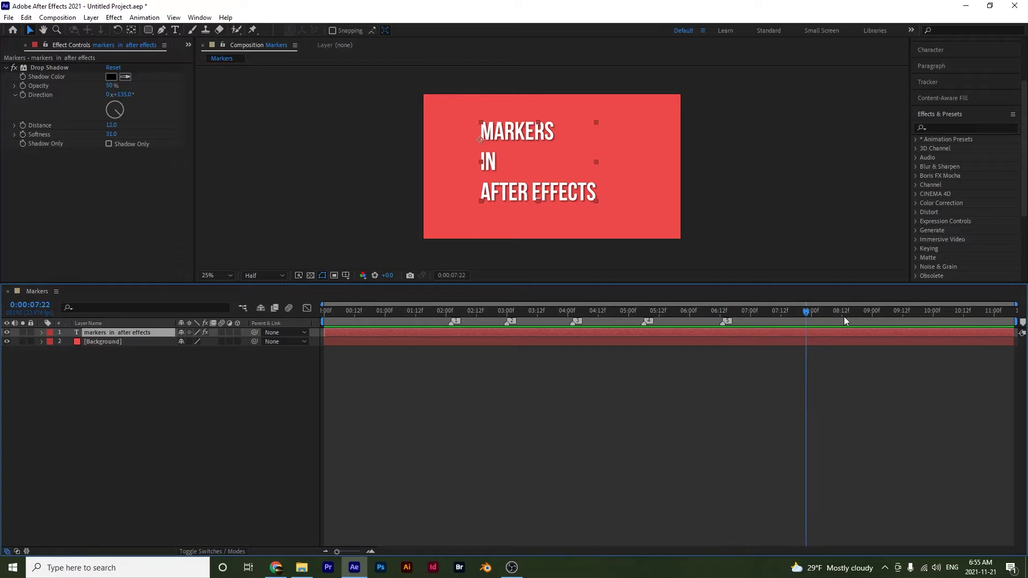
left_click(1022, 323)
Step: Delete the first two composition markers with Ctrl-click
right_click(450, 324)
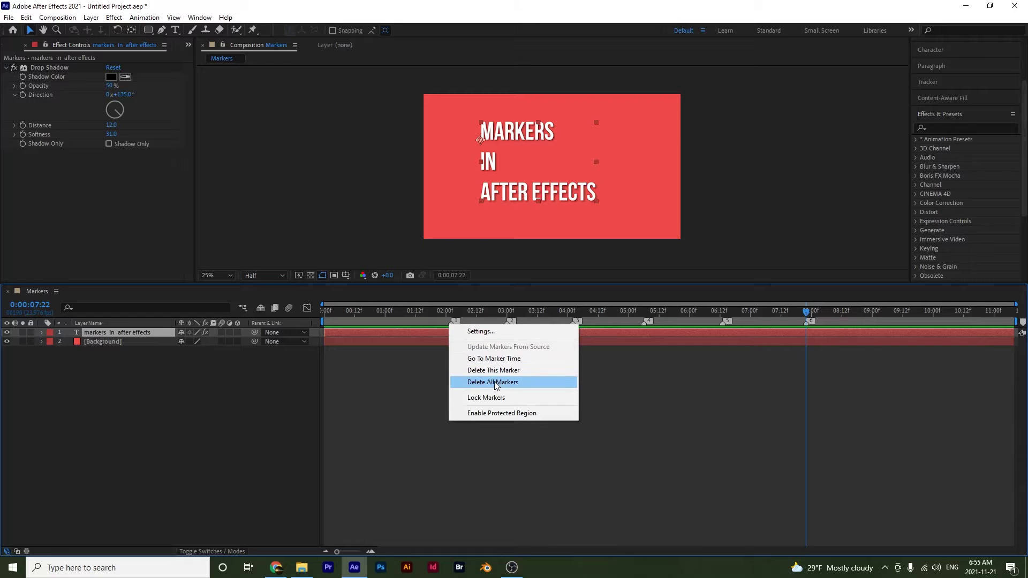
left_click(387, 356)
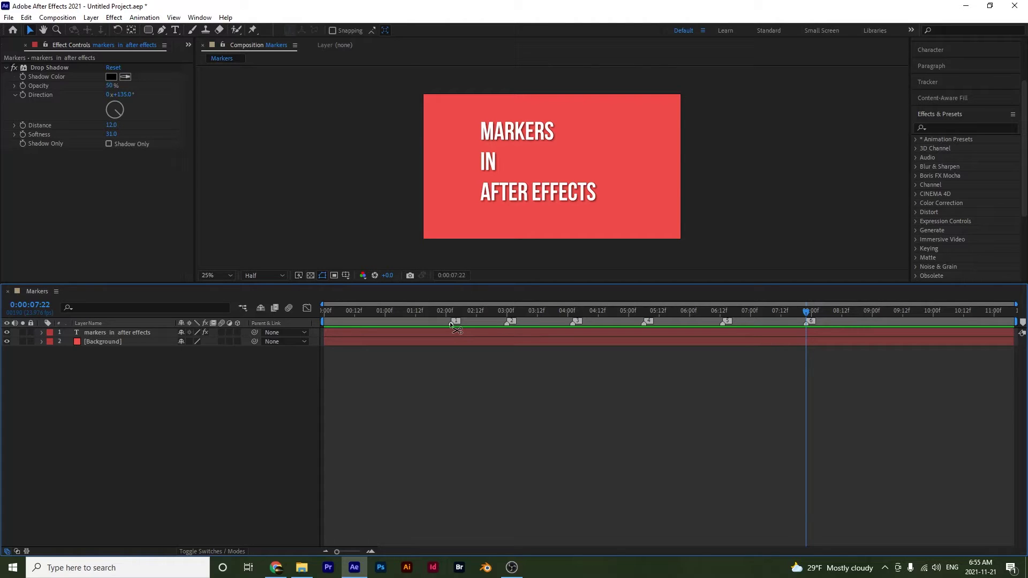
left_click(451, 324, "ctrl")
left_click(507, 323, "ctrl")
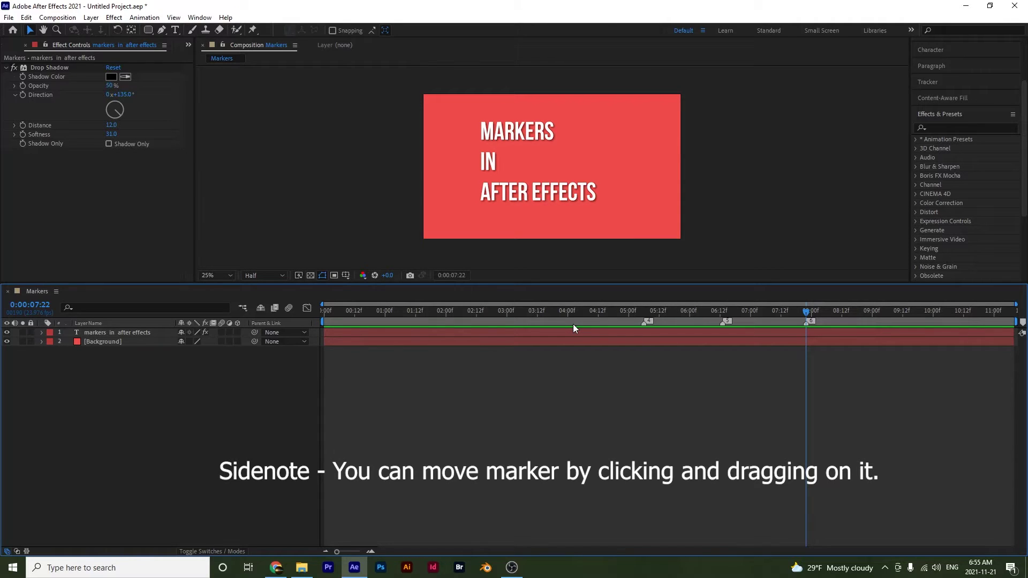
Step: Add new composition markers at about 1:18, 3:00 and 3:23
left_click_drag(1020, 322, 665, 322)
left_click_drag(437, 322, 423, 324)
left_click(507, 313)
key("shift+2")
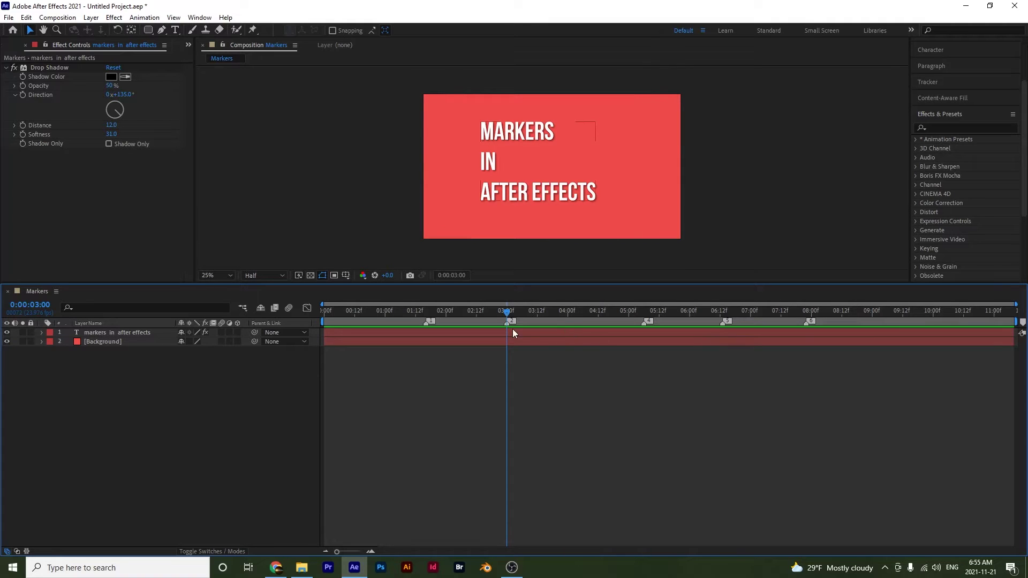
left_click(566, 312)
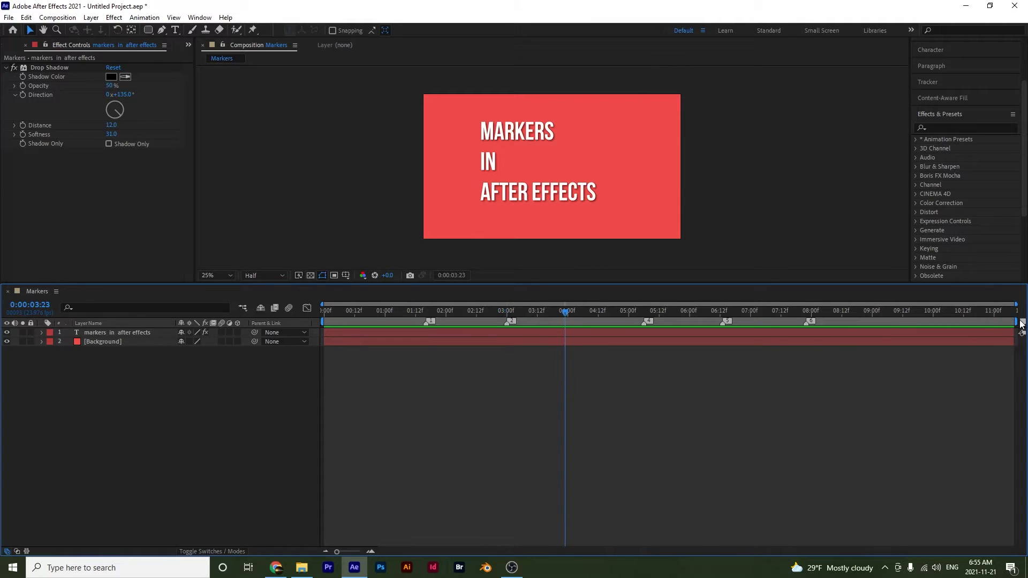
key("shift+3")
key("space")
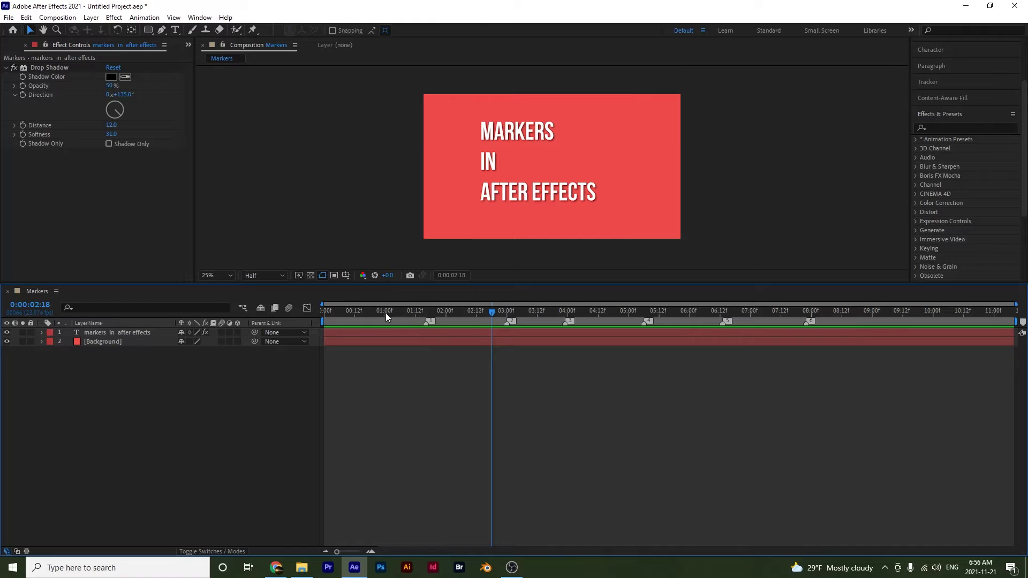
Step: Use Go To Marker Time to jump to marker 2 (0:00:03:00) and marker 4 (0:00:05:06)
left_click_drag(395, 313, 954, 332)
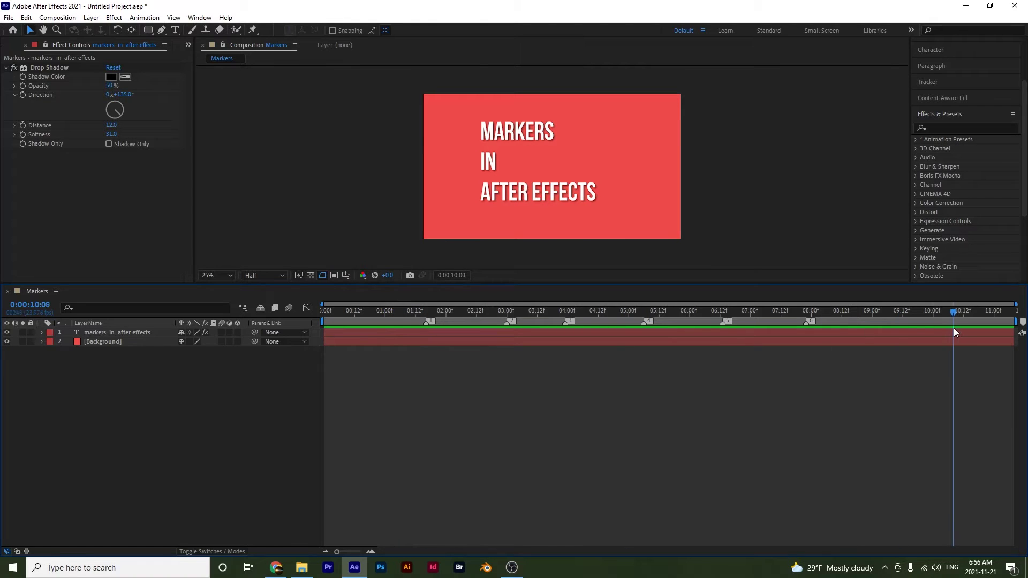
right_click(507, 323)
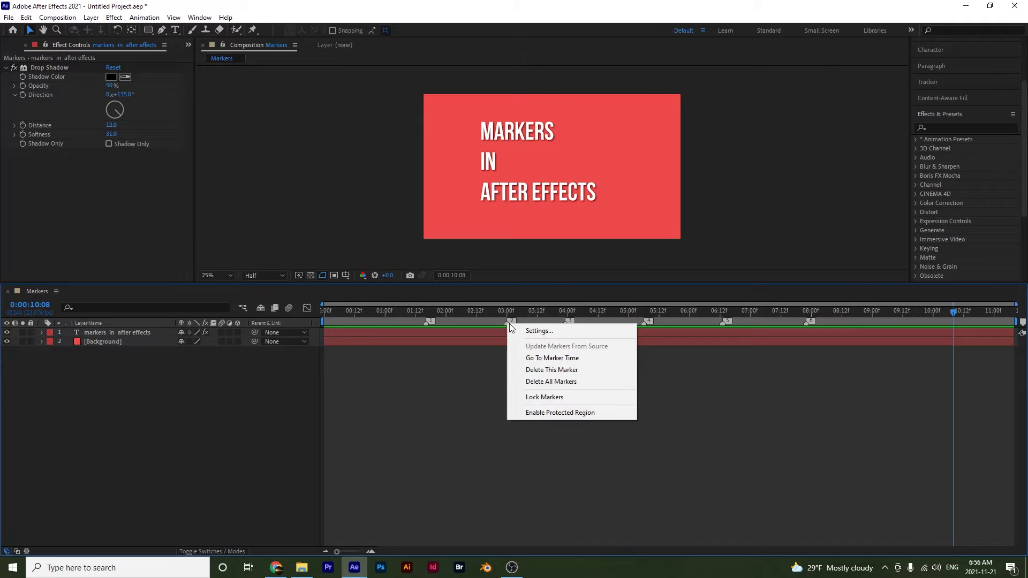
left_click(537, 359)
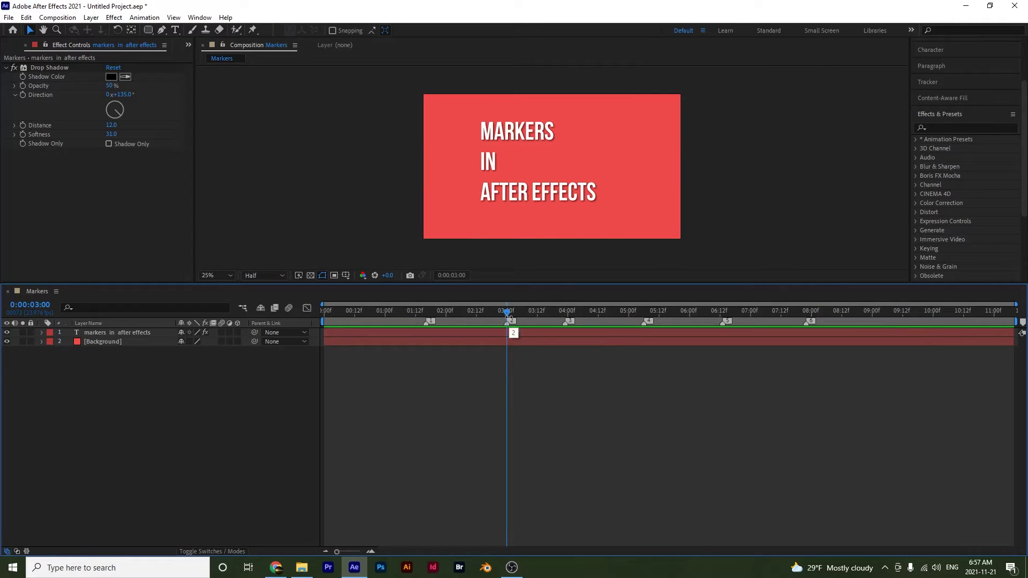
right_click(643, 323)
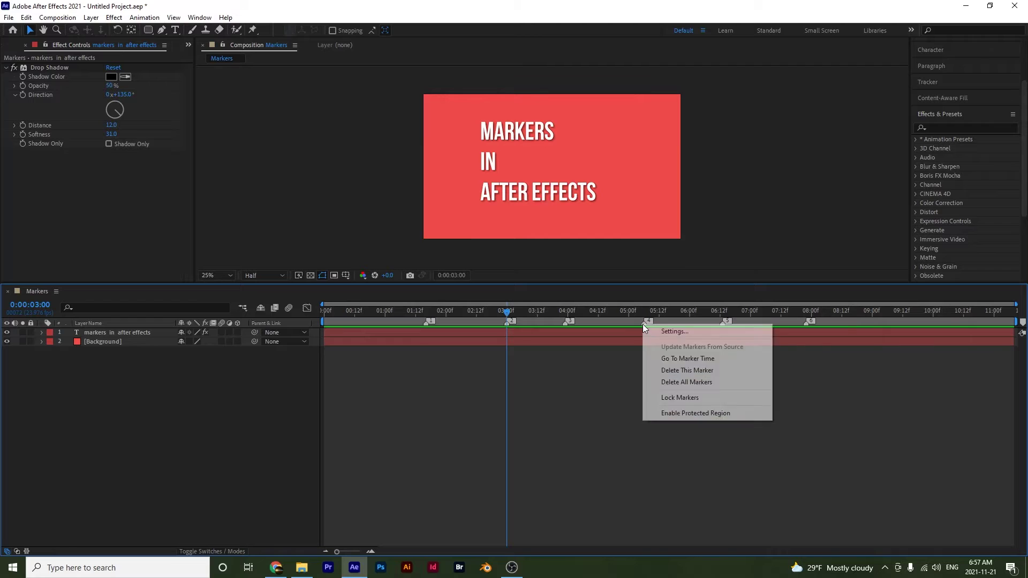
left_click(682, 359)
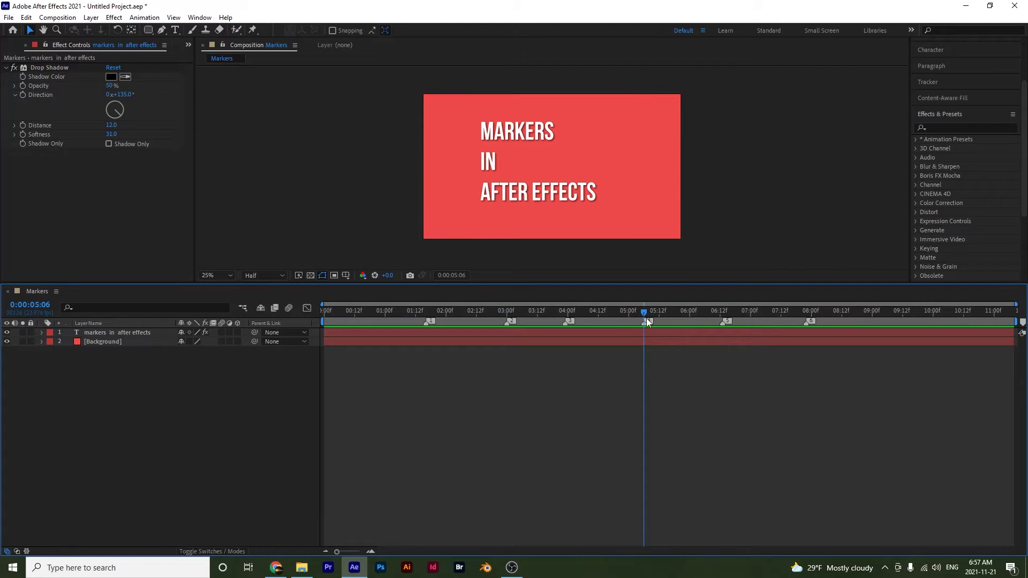
mouse_move(644, 310)
left_mouse_down()
mouse_move(721, 311)
mouse_move(506, 331)
left_mouse_up()
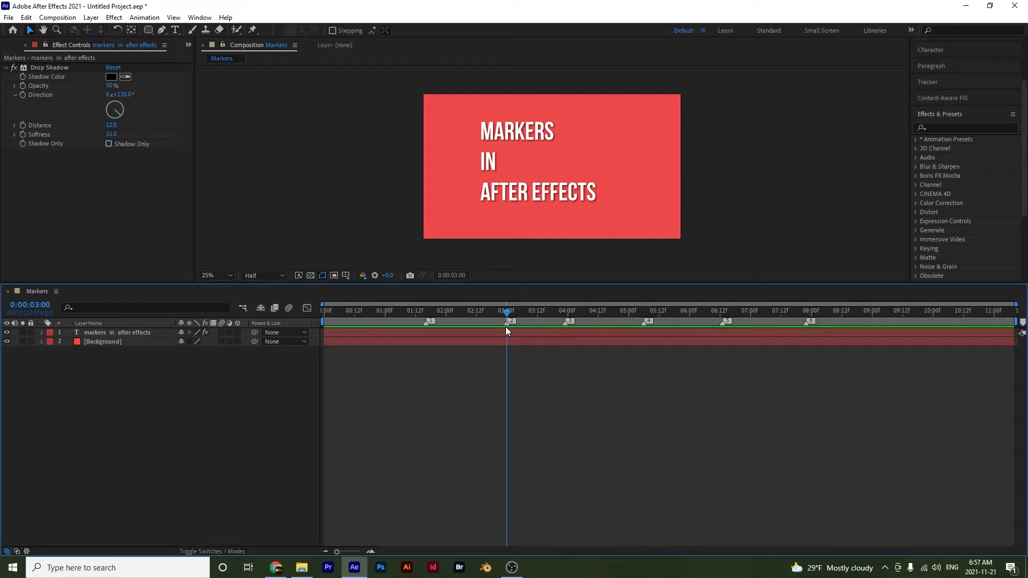
right_click(426, 325)
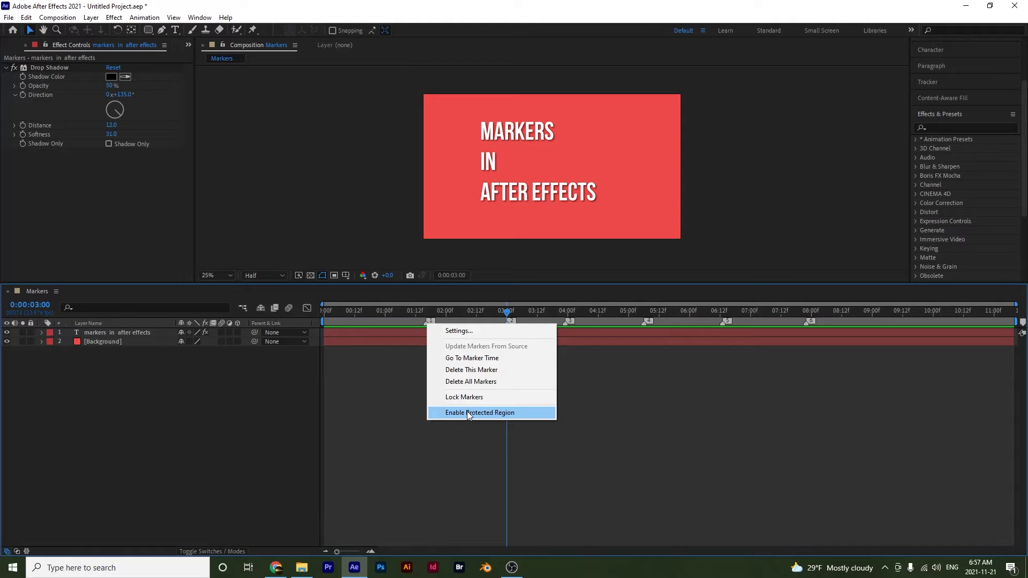
Step: Lock the markers, then unlock them again
left_click(473, 399)
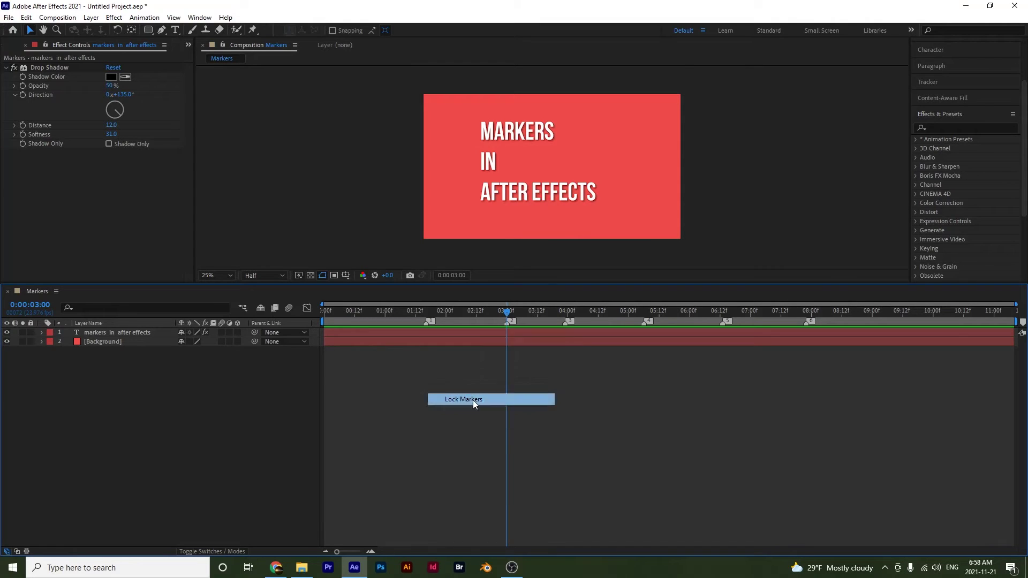
right_click(427, 323)
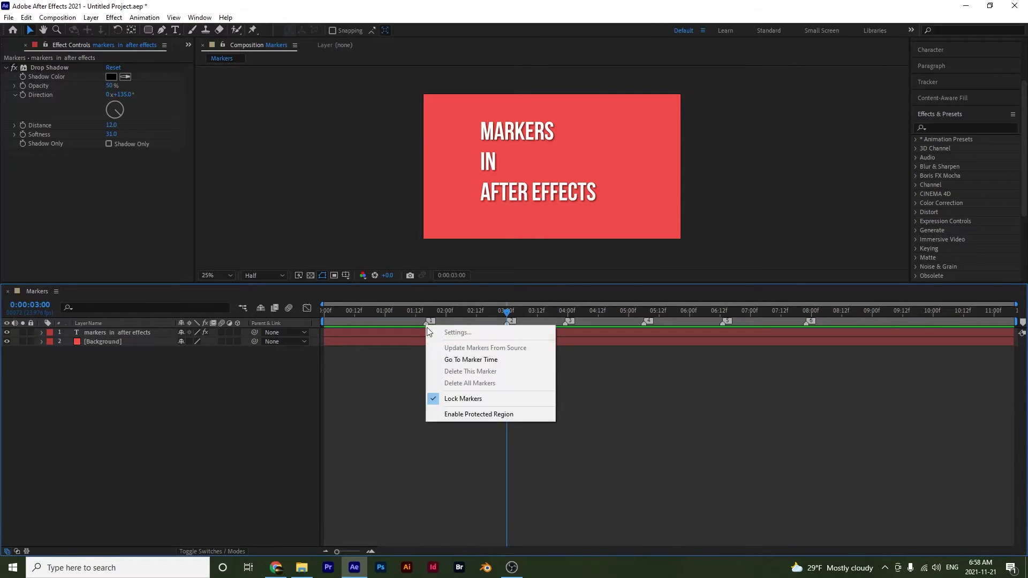
left_click(481, 403)
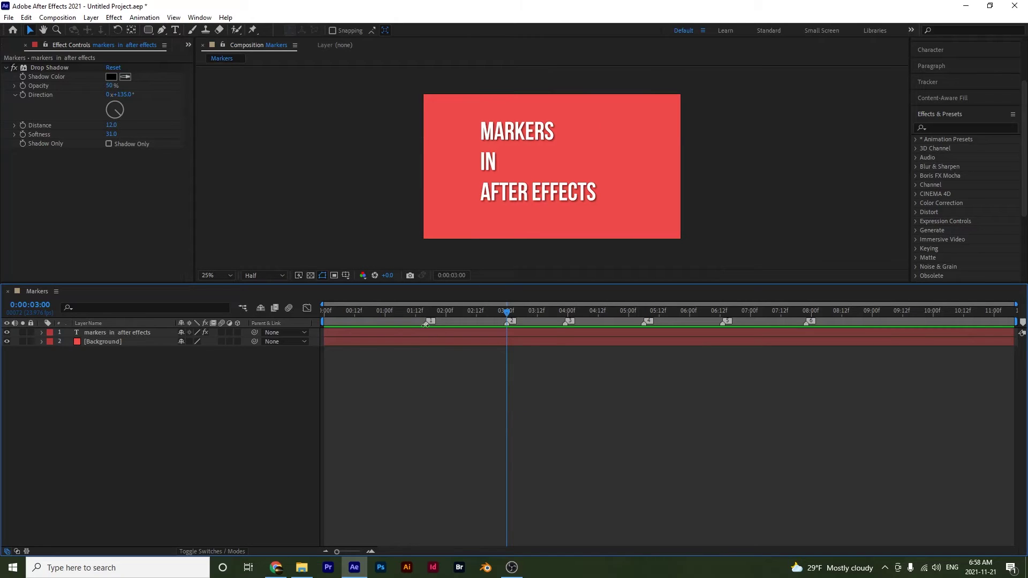
Step: Open the Composition Marker settings for marker 1 at 0:00:01:16
right_click(426, 325)
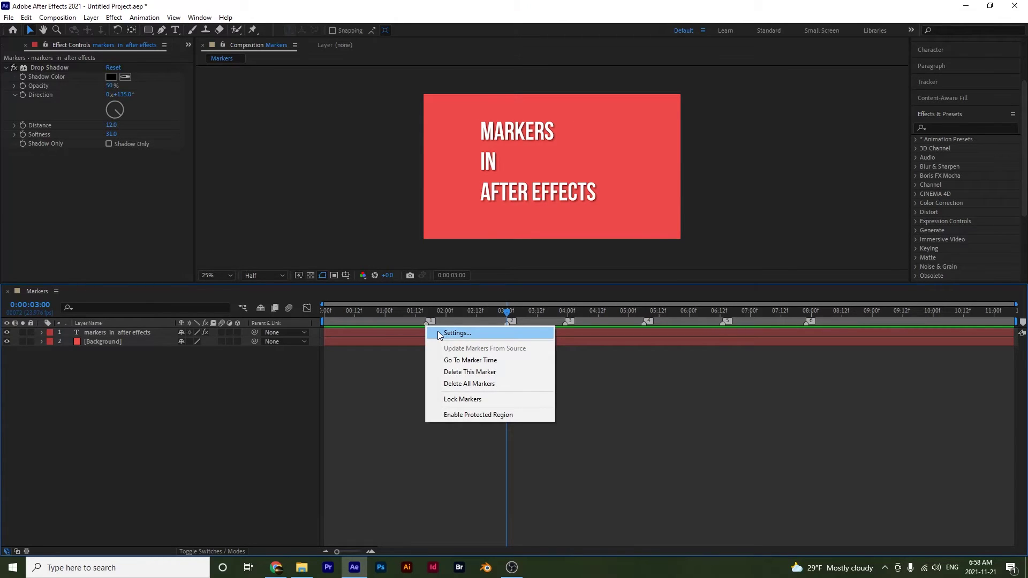
left_click(438, 332)
left_click_drag(689, 165, 693, 152)
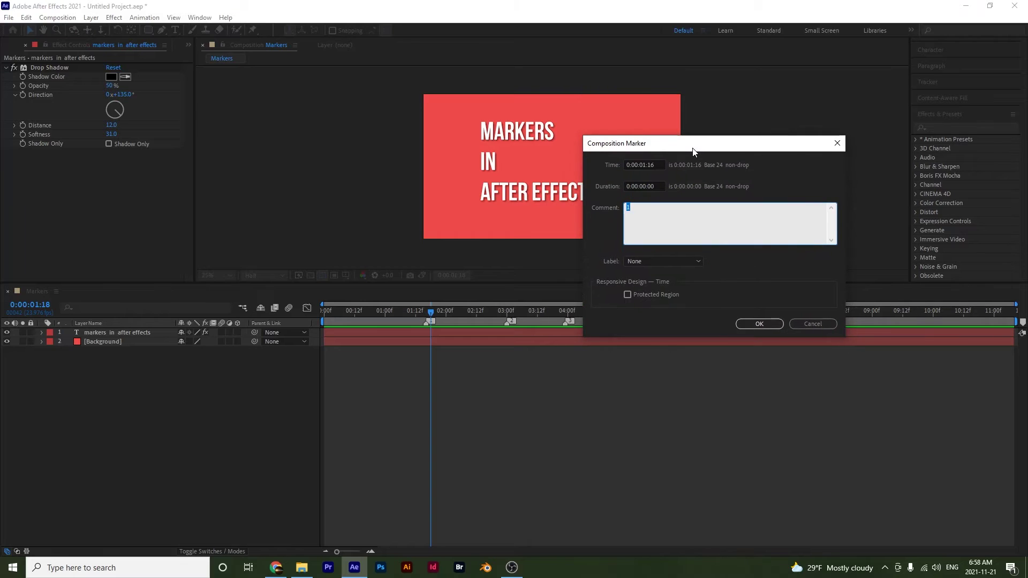
Step: Change the first marker's time to 0:00:00:16
left_click(647, 164)
key("BackSpace")
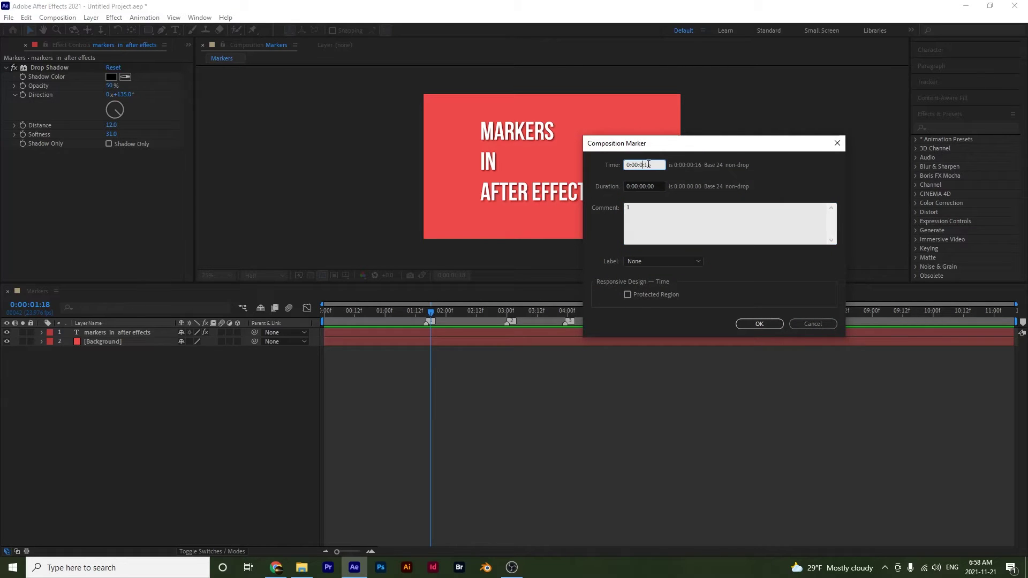
type("1")
key("BackSpace")
type("0")
left_click(747, 325)
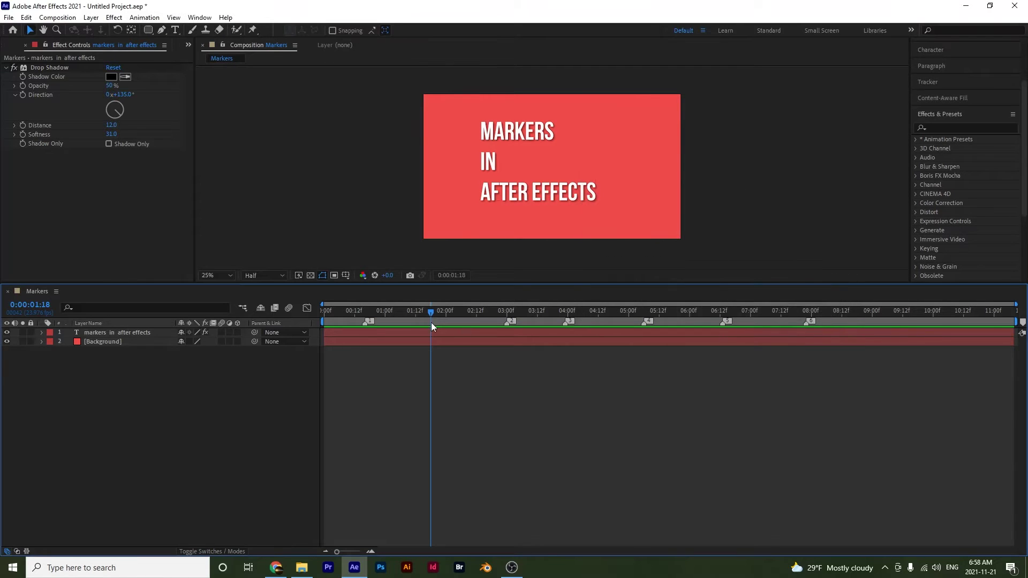
Step: Give the first marker a 0:00:02:00 duration and the comment 'First Marker'
left_click(365, 323)
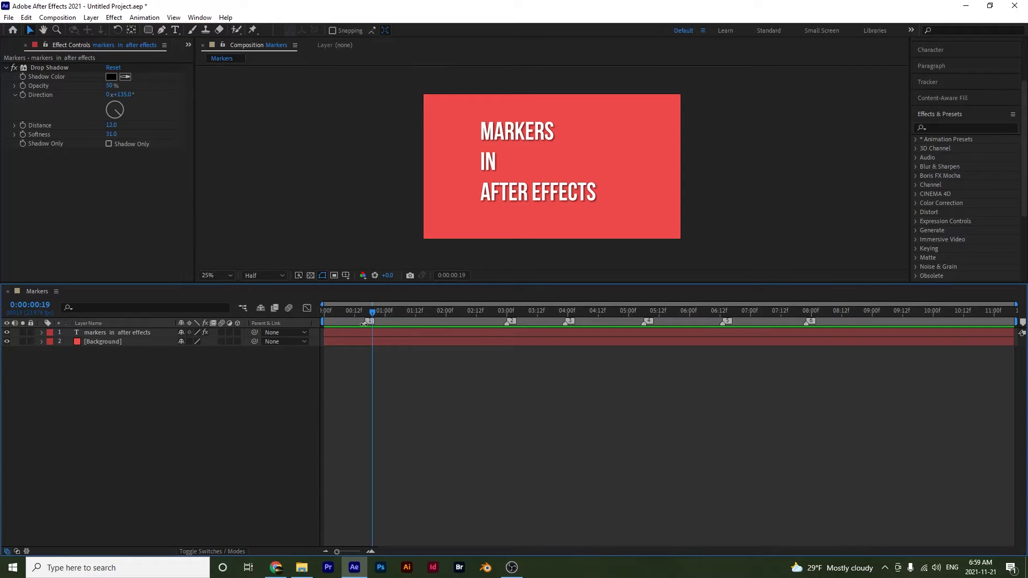
double_click(365, 323)
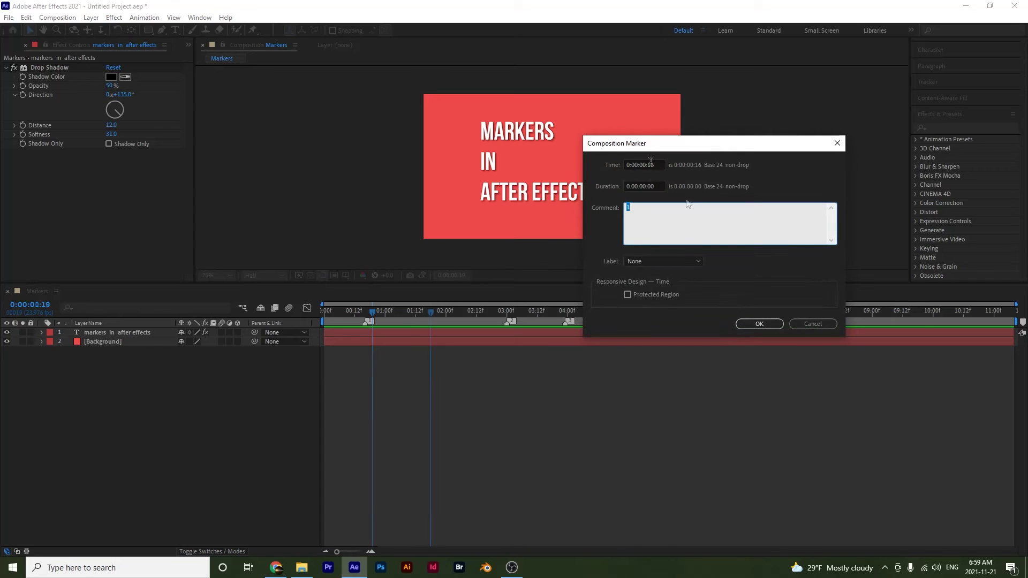
left_click(646, 186)
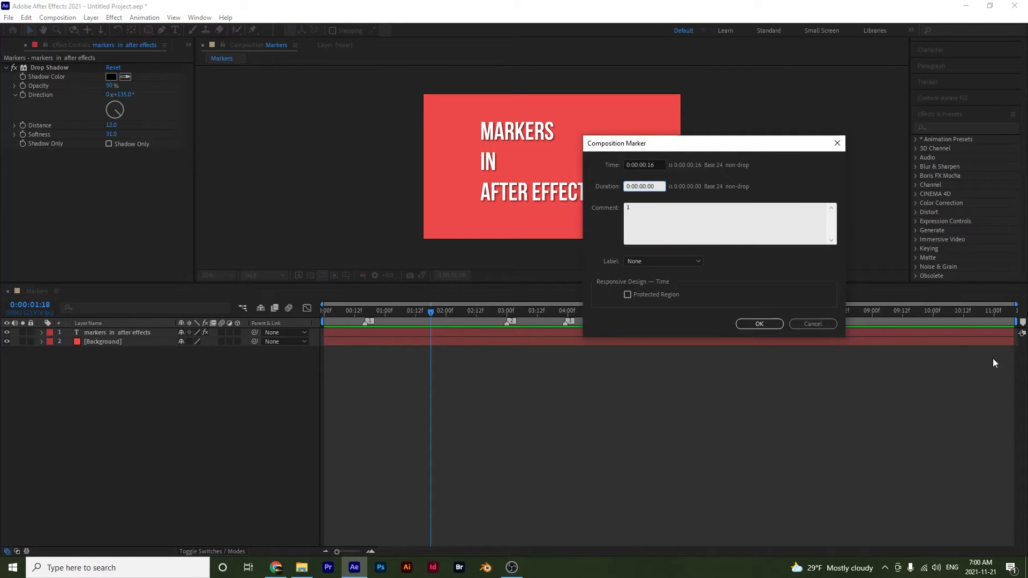
type("2")
left_click(642, 211)
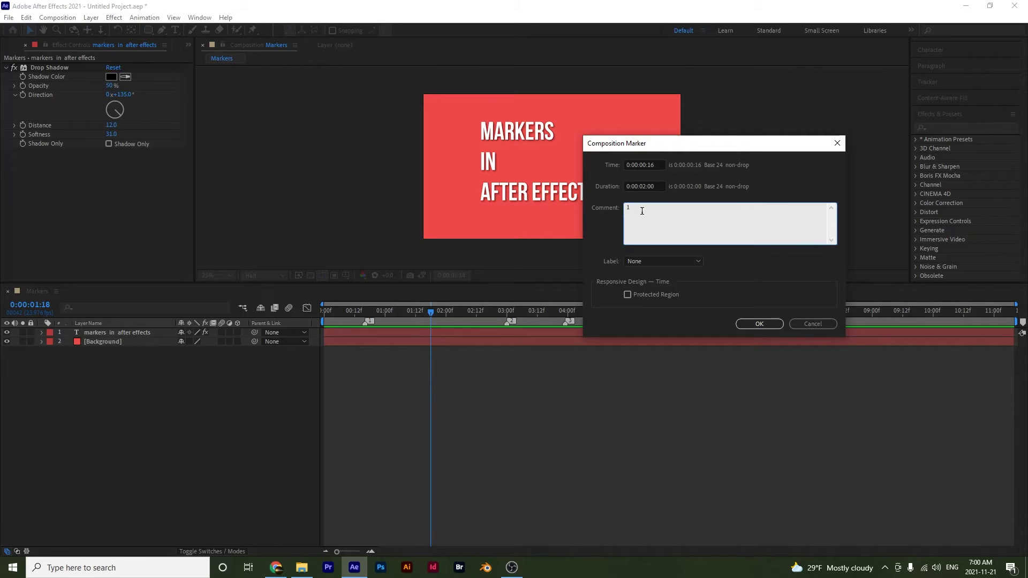
left_click_drag(642, 211, 561, 220)
type("First Marker")
Step: Set the first marker's label colour to Cyan and confirm
left_click(638, 261)
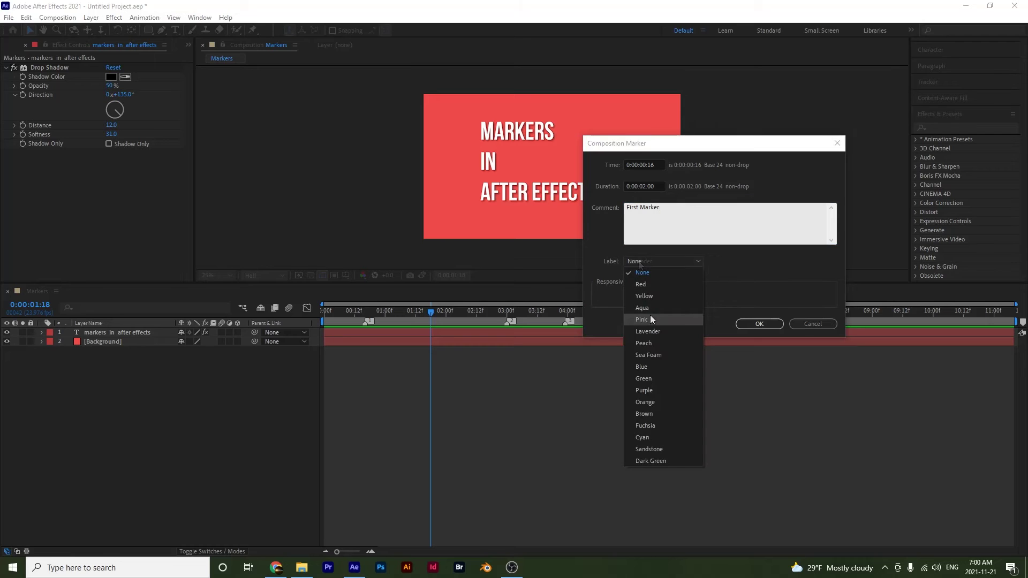
left_click(648, 331)
left_click(638, 261)
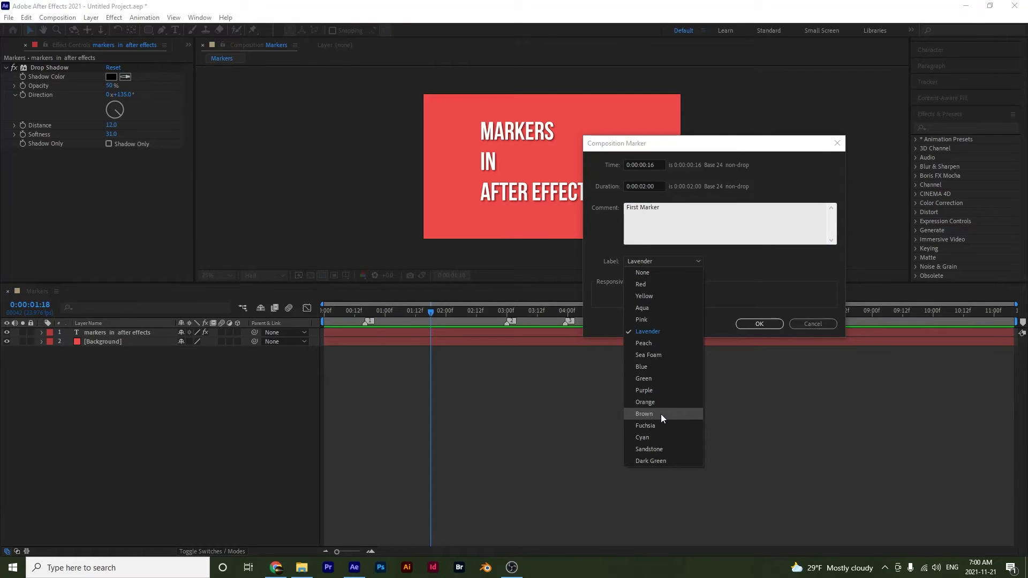
left_click(660, 437)
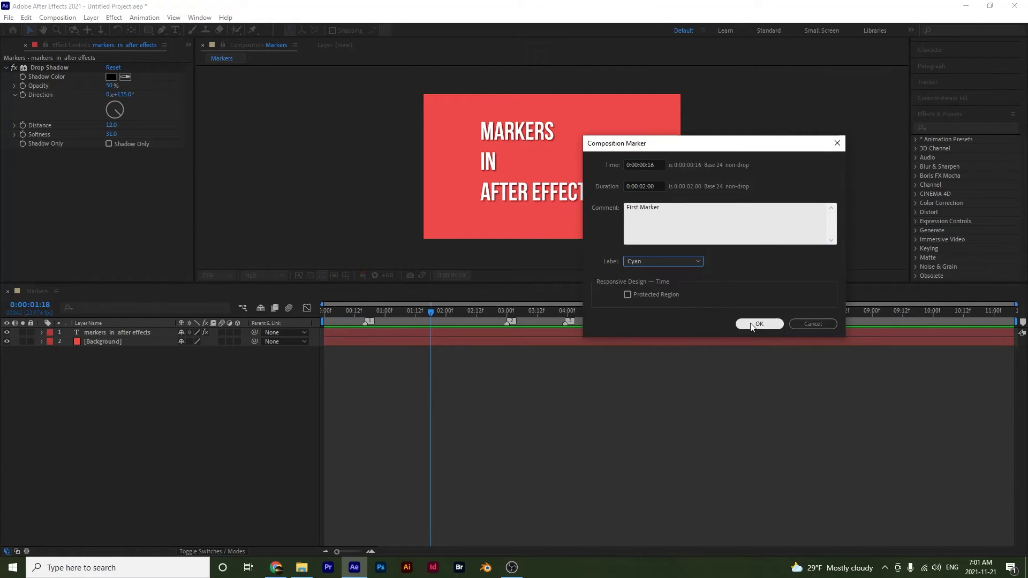
left_click(758, 324)
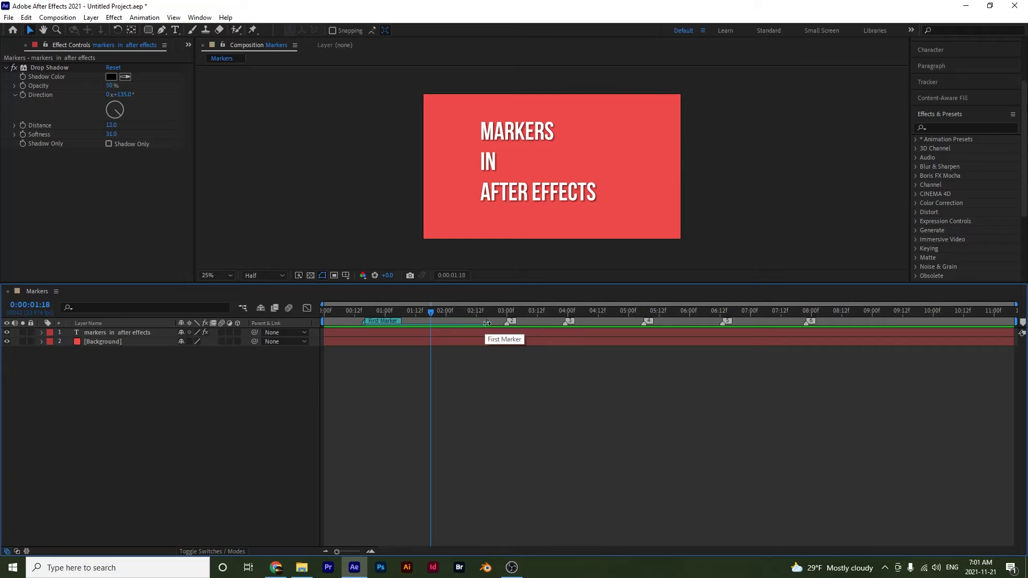
Step: Drag the end of the First Marker's duration span back to around two seconds
mouse_move(487, 323)
left_mouse_down()
mouse_move(437, 324)
mouse_move(488, 324)
mouse_move(452, 320)
left_mouse_up()
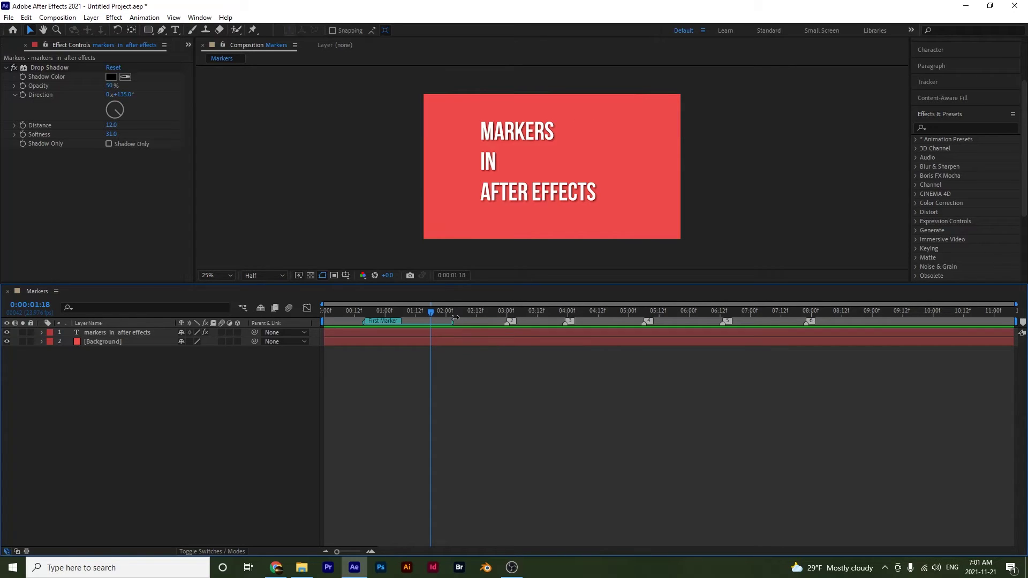
left_click(383, 311)
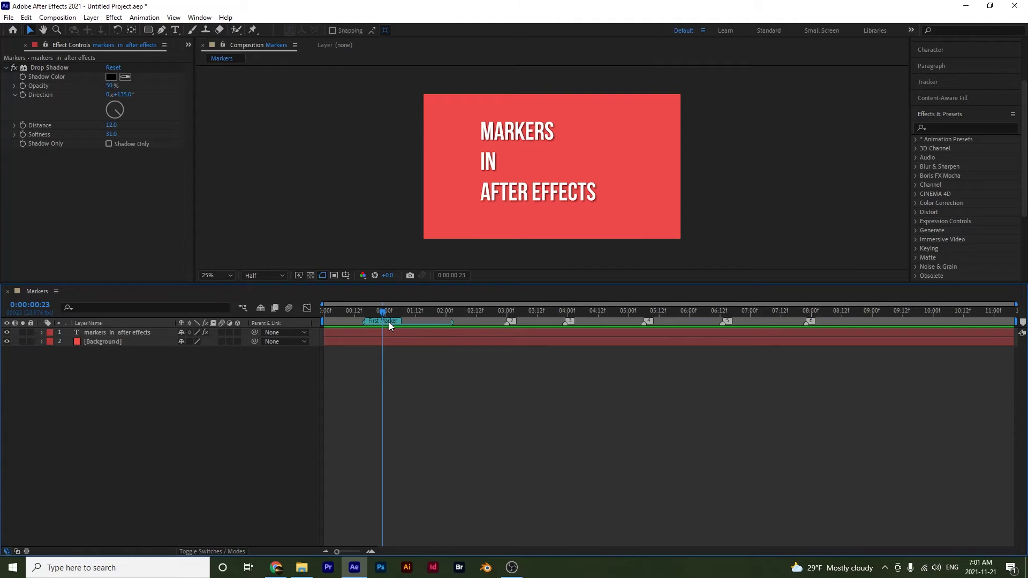
mouse_move(389, 322)
left_mouse_down()
mouse_move(343, 324)
mouse_move(373, 324)
left_mouse_up()
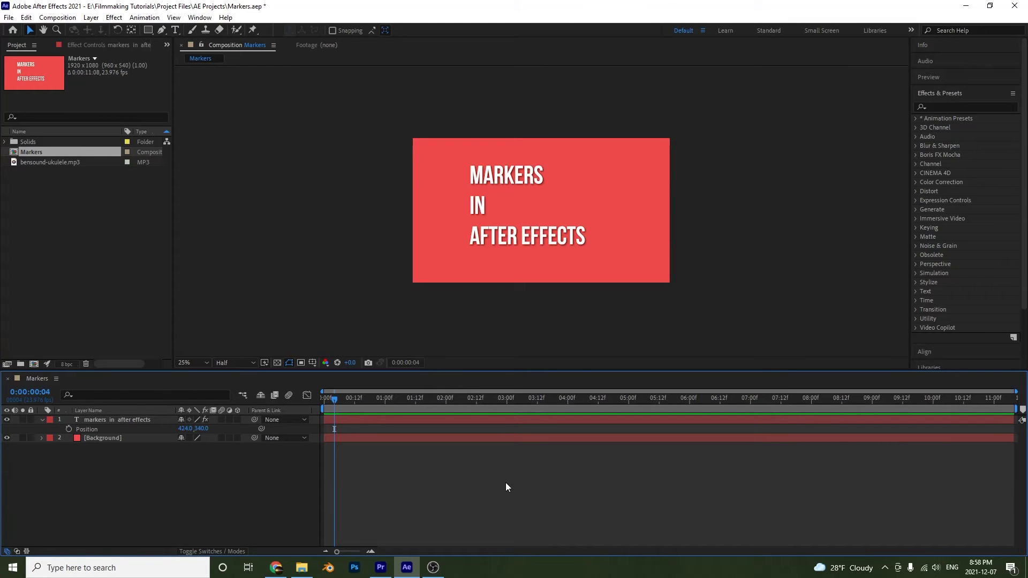
Step: Drop five markers with Numpad * at 0:00:01:01, 1:18, 2:21, about 3:10 and 3:21
mouse_move(368, 395)
left_mouse_down()
mouse_move(397, 395)
mouse_move(387, 395)
left_mouse_up()
key("KP_Multiply")
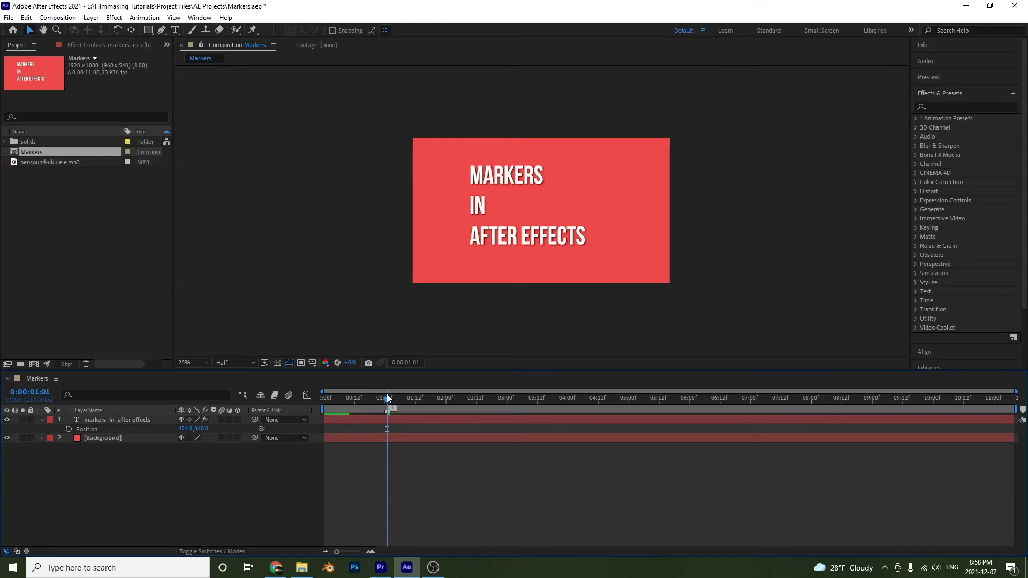
left_click(432, 399)
key("KP_Multiply")
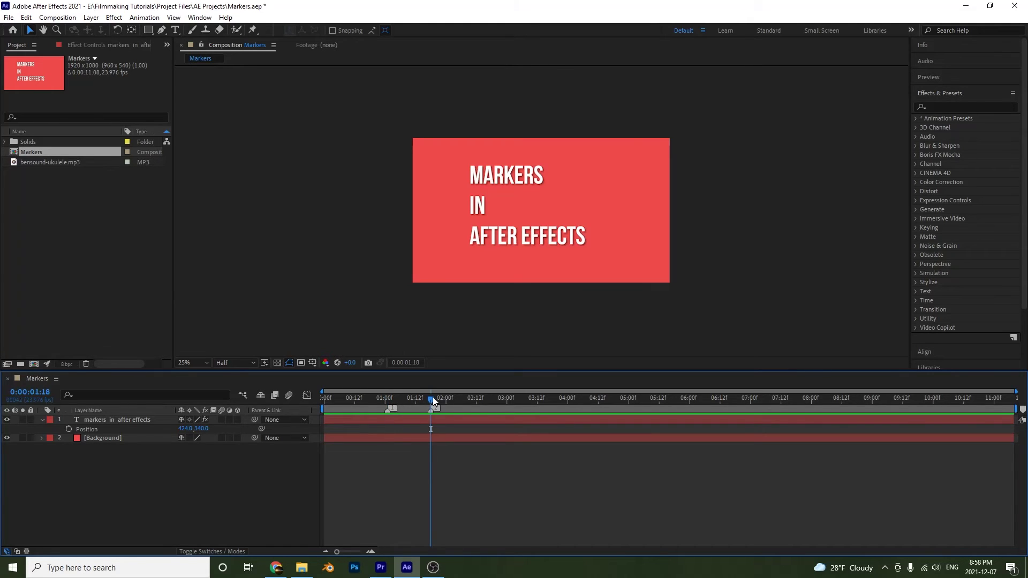
left_click(498, 399)
key("KP_Multiply")
left_click(539, 400)
key("KP_Multiply")
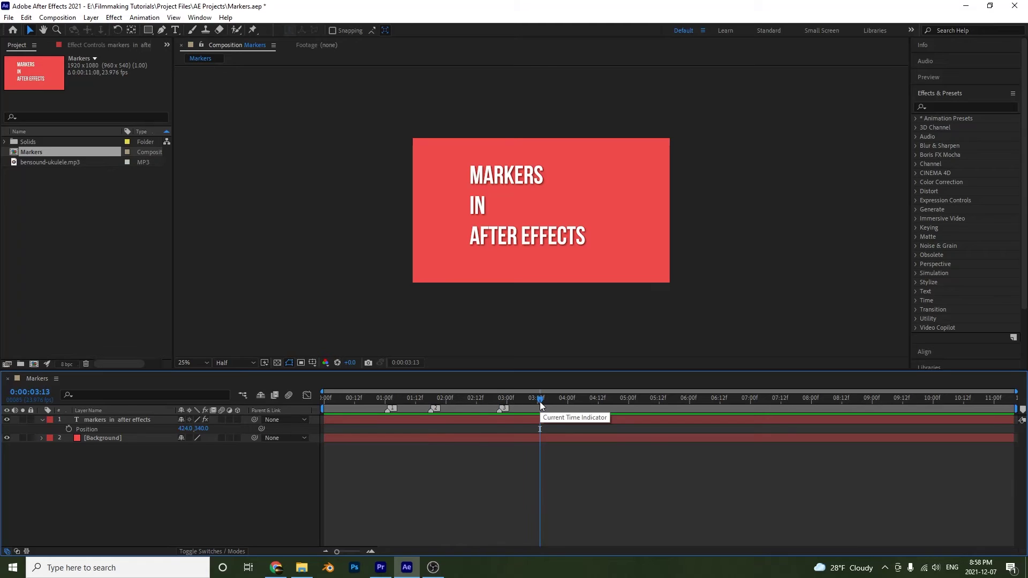
left_click(561, 400)
key("KP_Multiply")
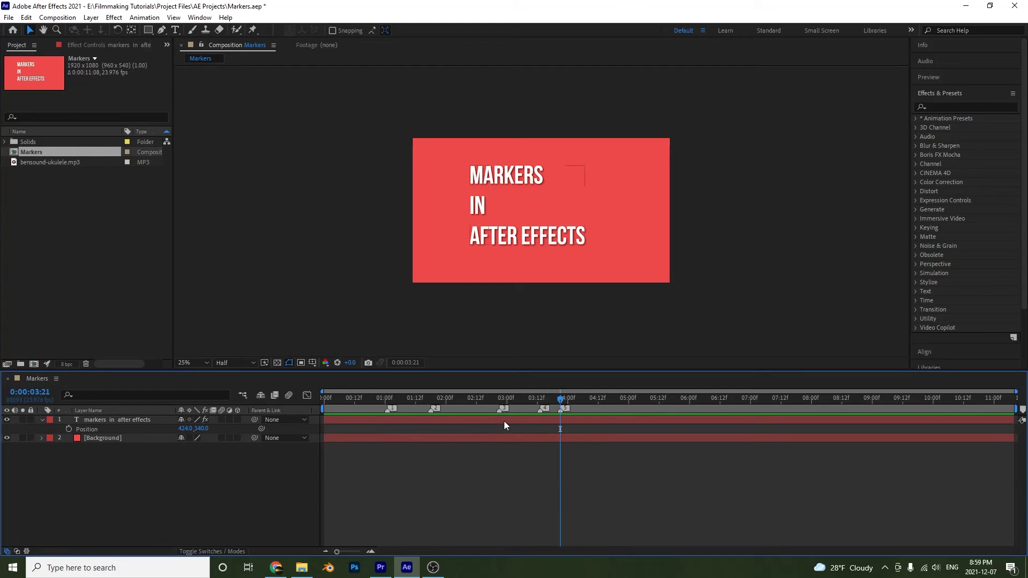
left_click(27, 17)
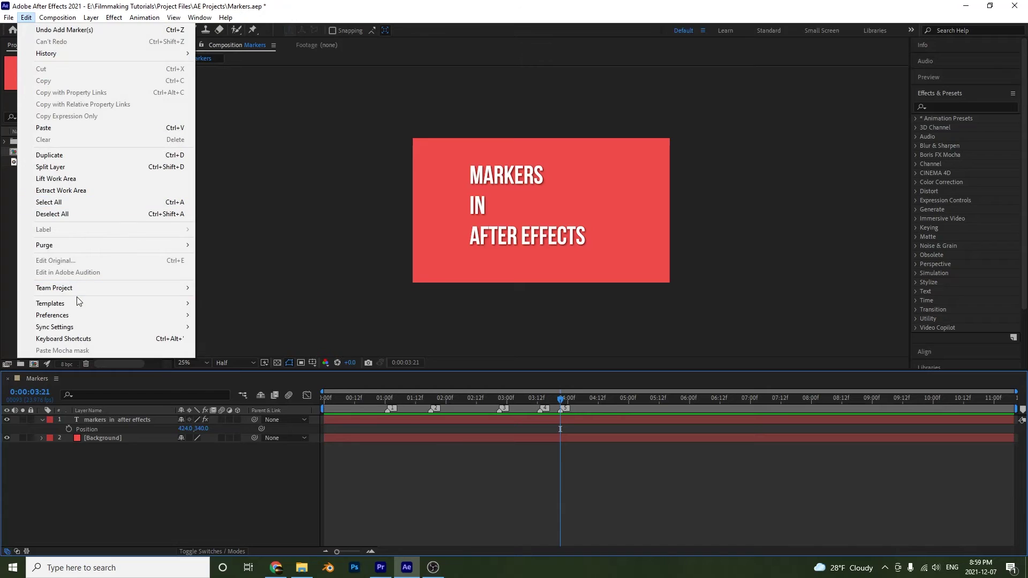
mouse_move(78, 318)
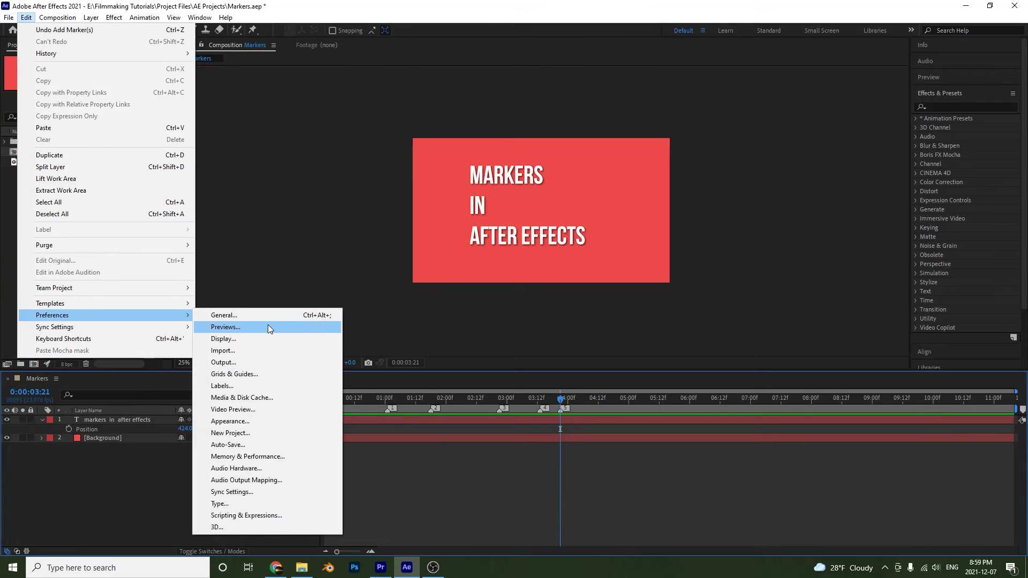
left_click(274, 526)
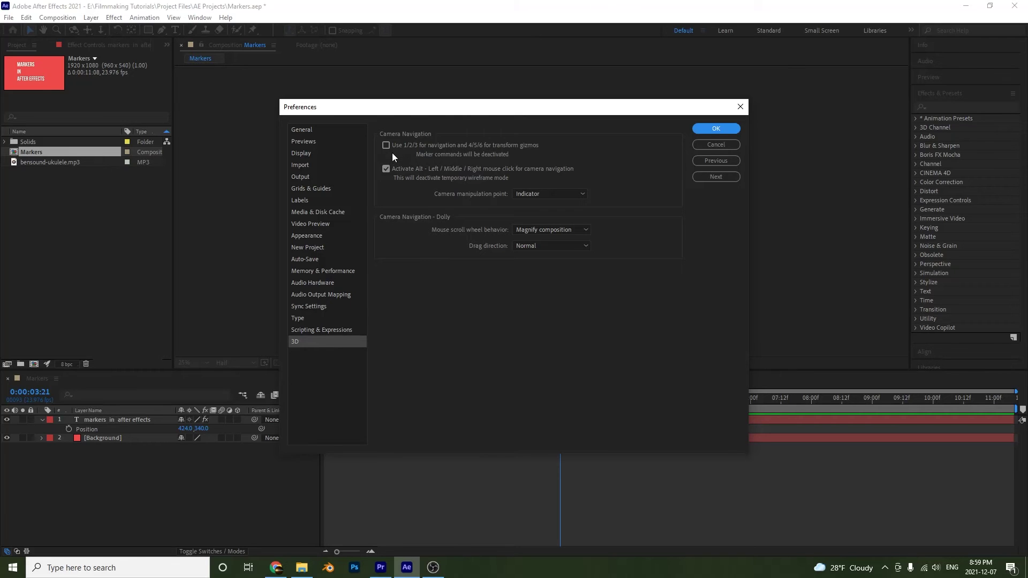
left_click(699, 130)
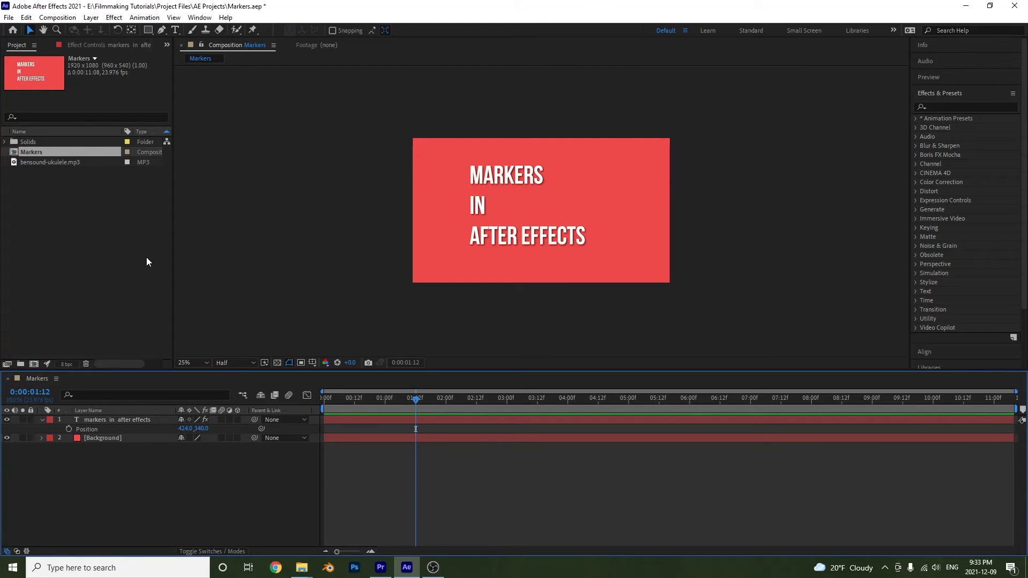
Step: Add a marker at 0:00:01:12 via Layer > Markers > Add Marker, then select the text layer
left_click(89, 20)
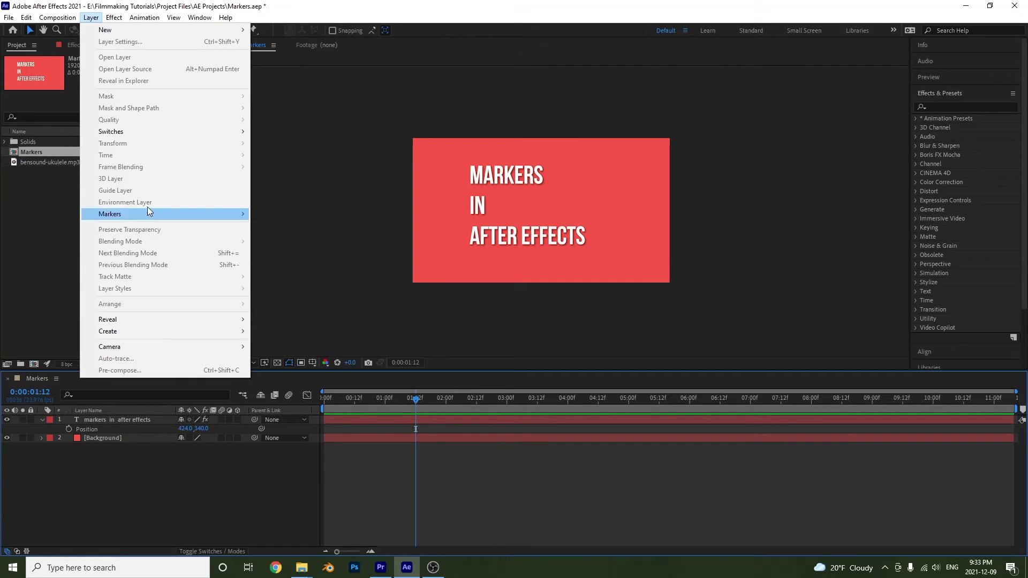
mouse_move(146, 213)
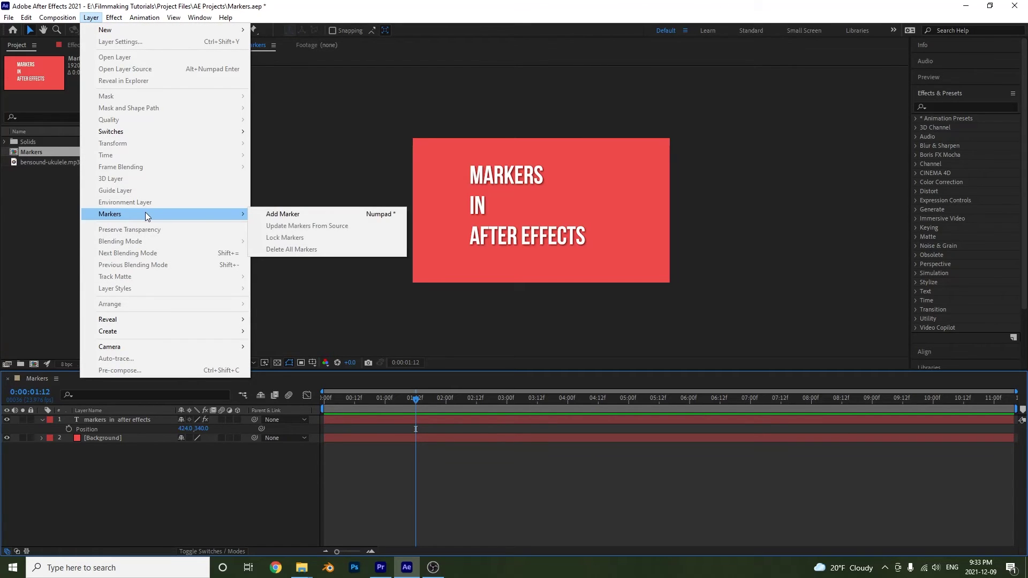
left_click(284, 217)
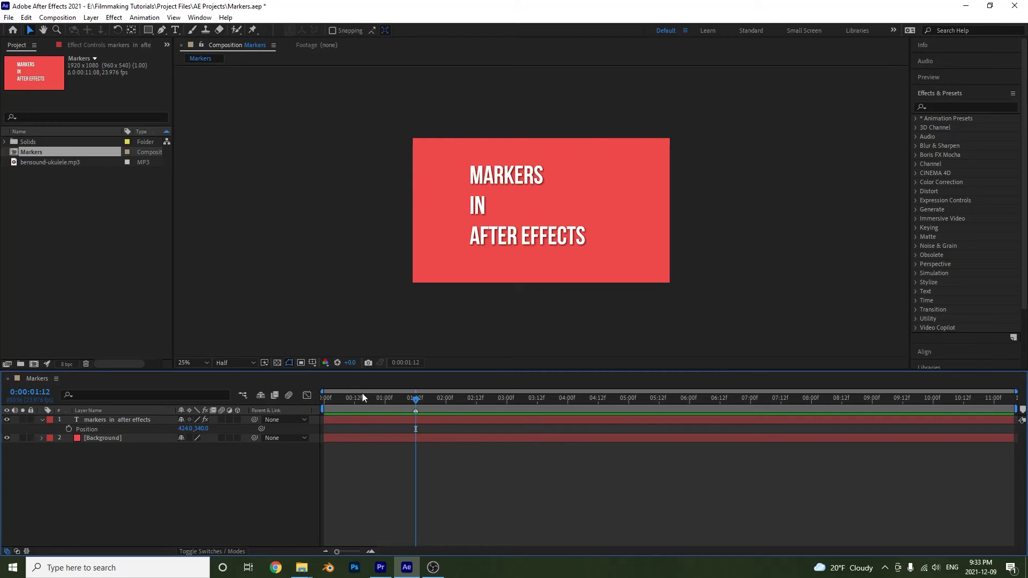
key("space")
left_click(99, 423)
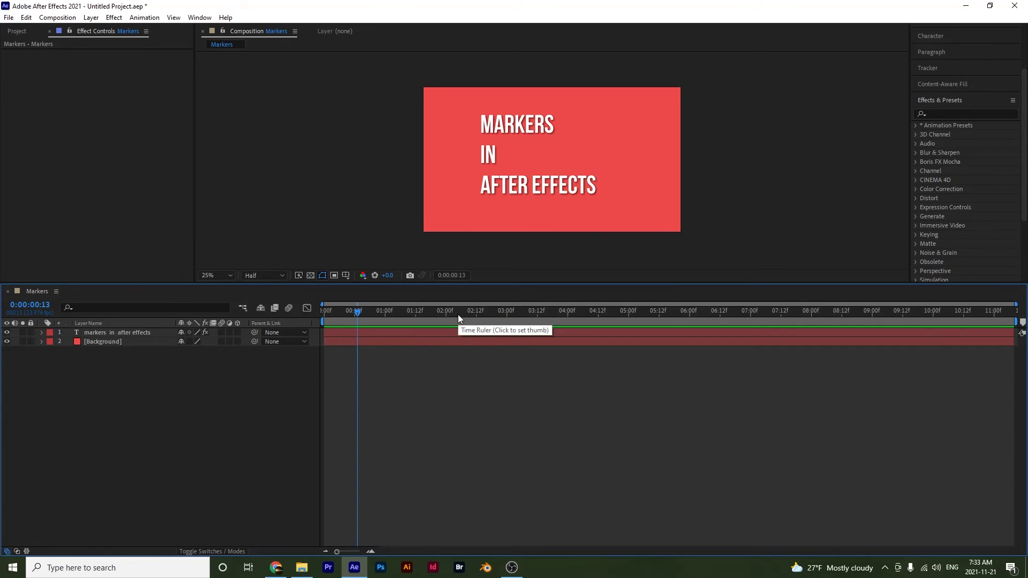
Step: Mark the title text layer at 0:00:01:21 and open the 0:00:03:09 marker's Layer Marker settings
left_click(87, 333)
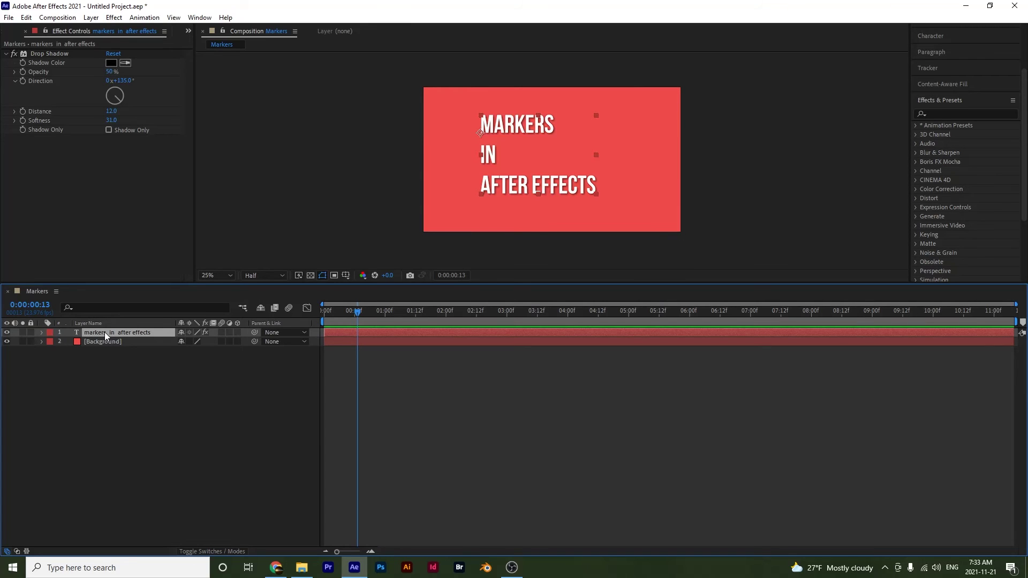
left_click(439, 314)
key("KP_Multiply")
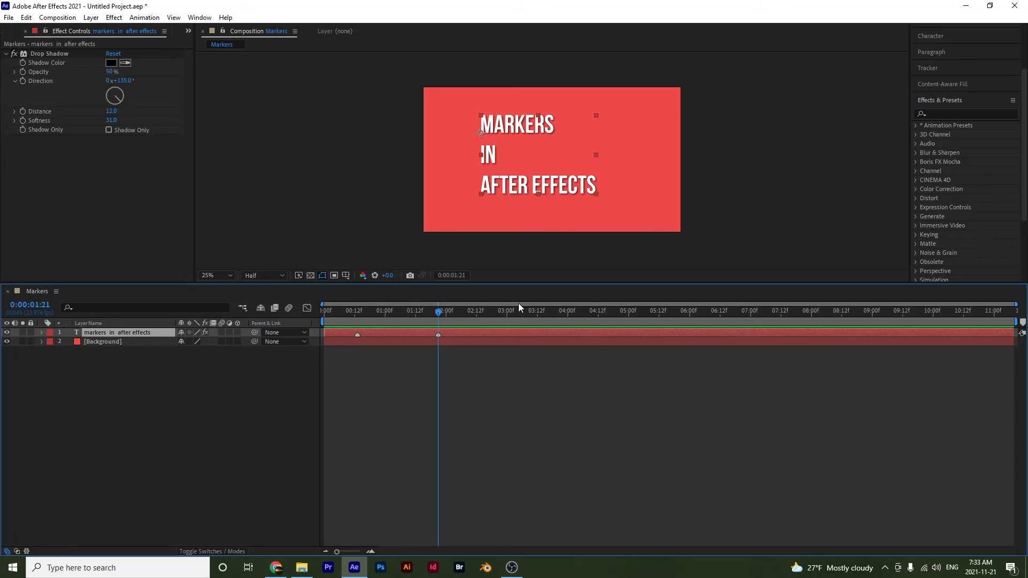
left_click(531, 314)
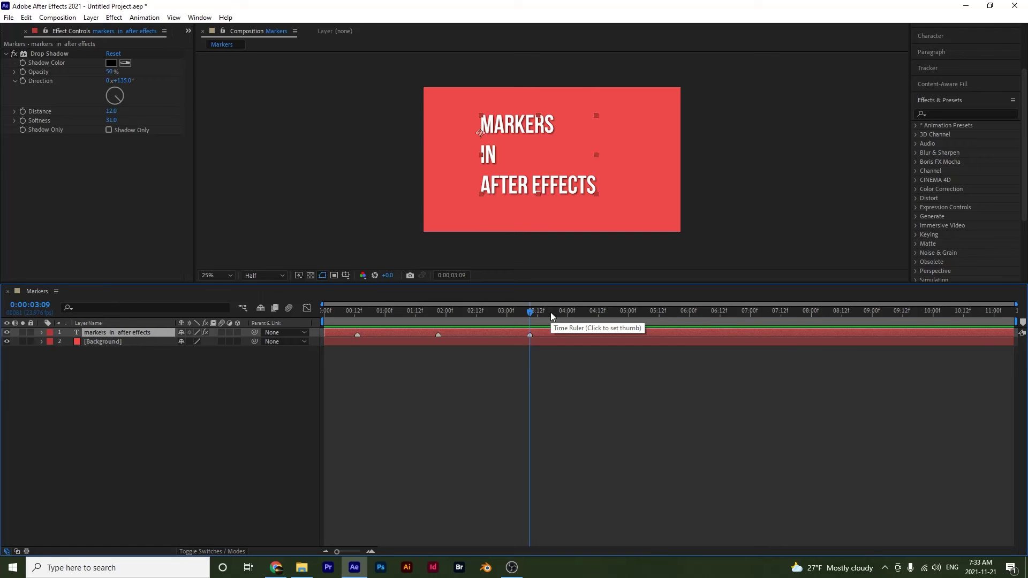
double_click(529, 335)
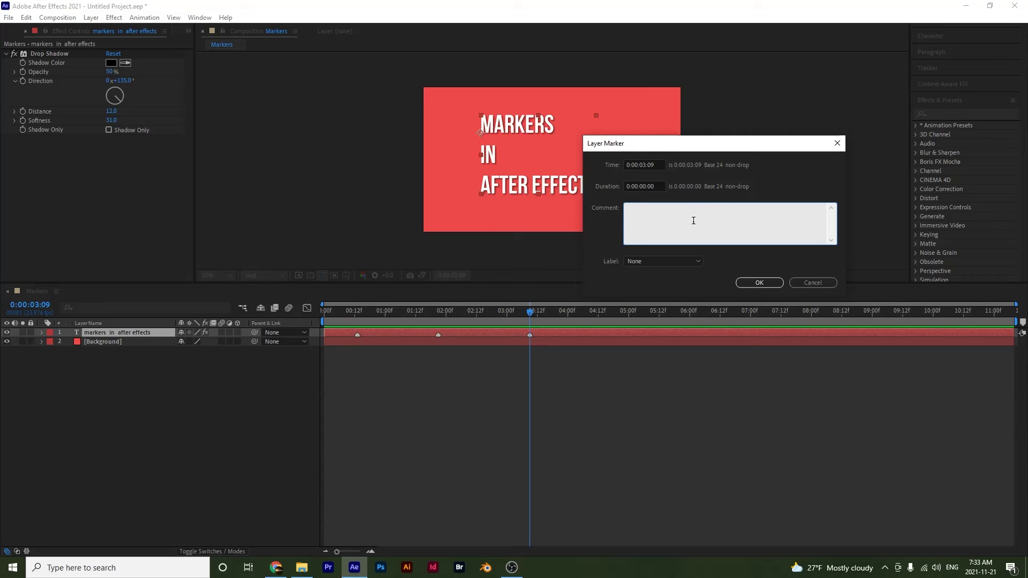
Step: Enter 'Comment' as the comment for the text layer's marker at 0:00:03:09
type("Comment")
left_click(750, 280)
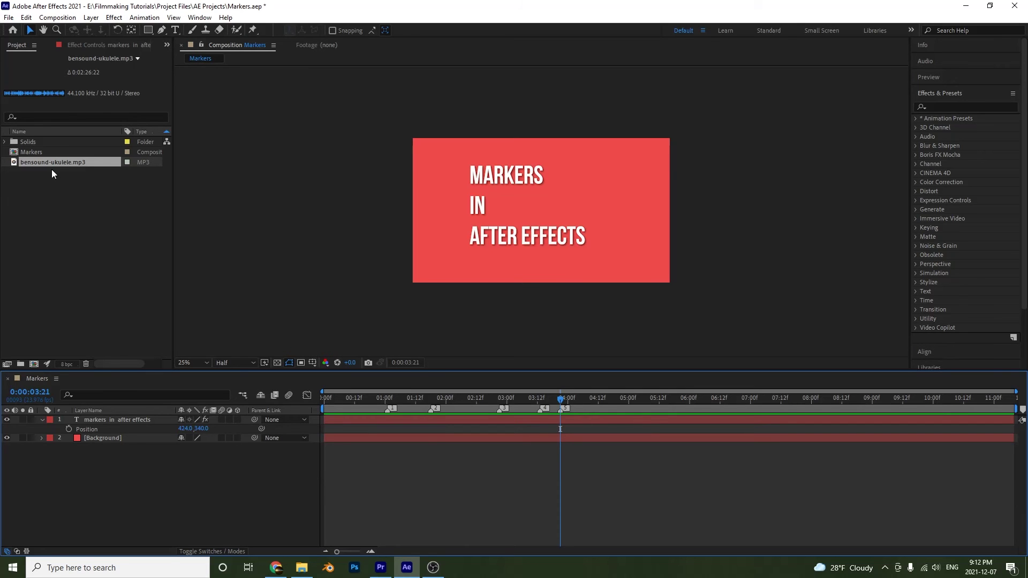
Step: Add bensound-ukulele.mp3 as a timeline layer and delete all five composition markers
left_click_drag(52, 162, 153, 469)
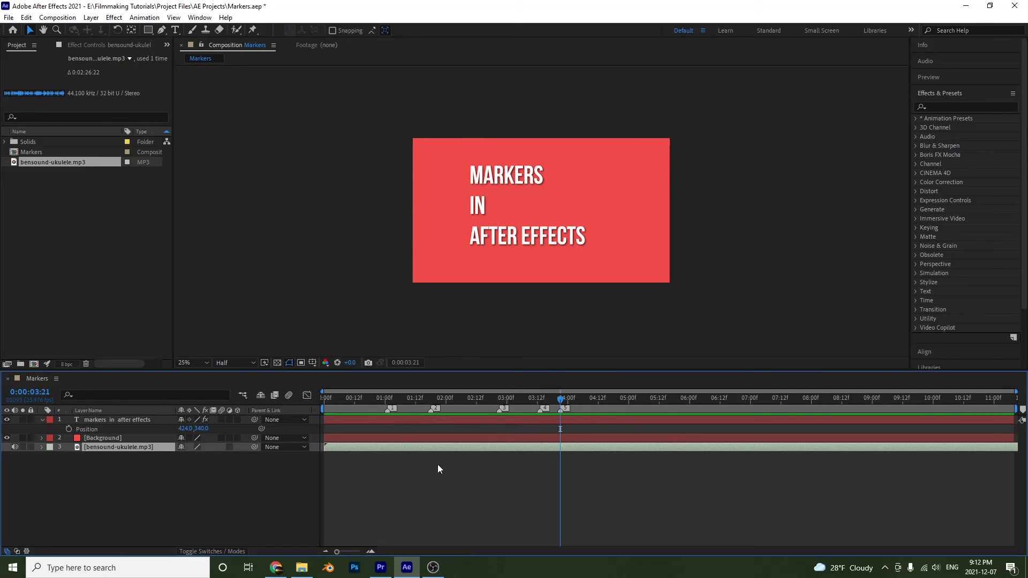
right_click(560, 410)
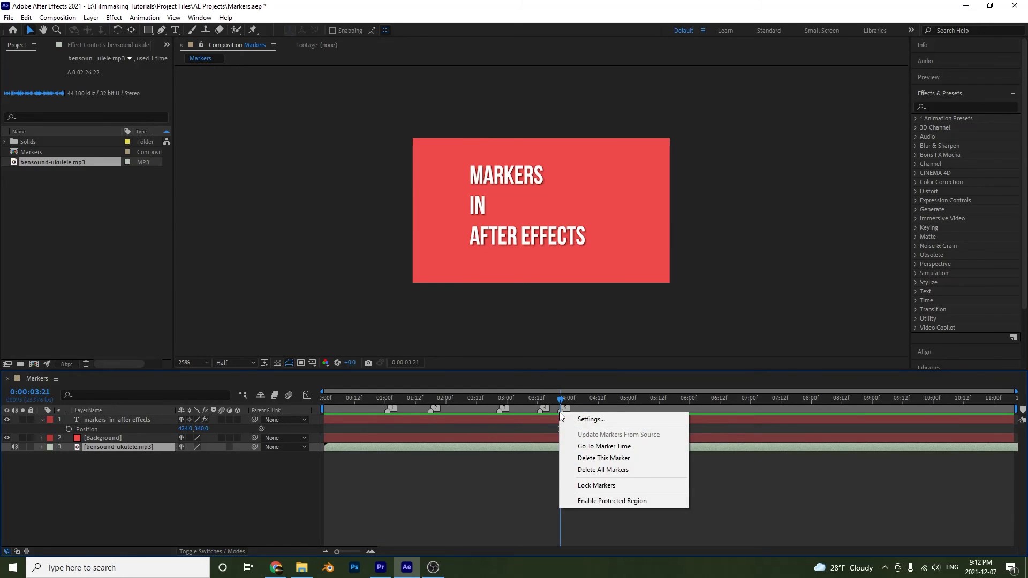
left_click(612, 470)
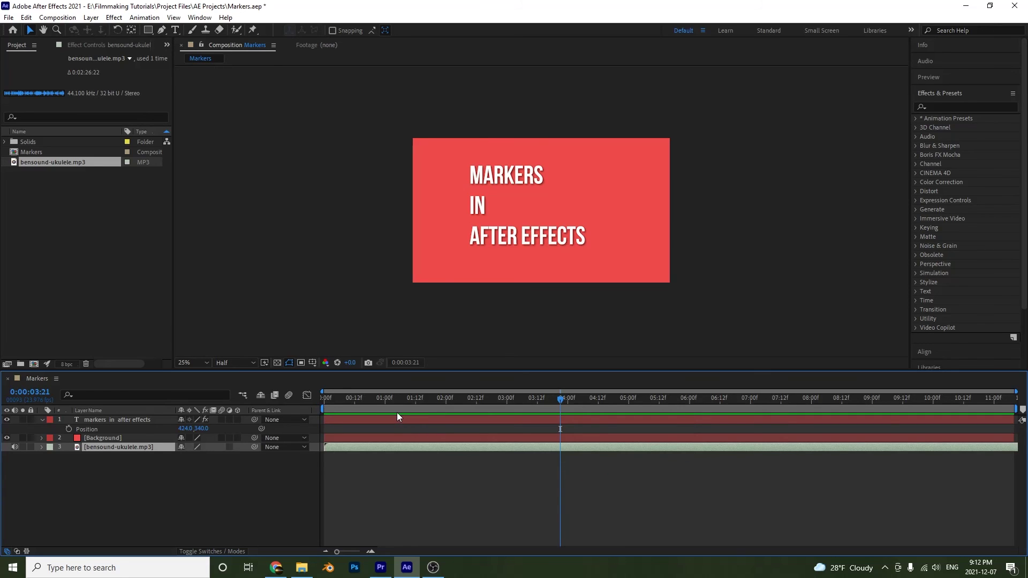
Step: Show the mp3 layer's Audio Waveform, then play from frame 0 adding numpad-* markers on each beat
left_click(51, 457)
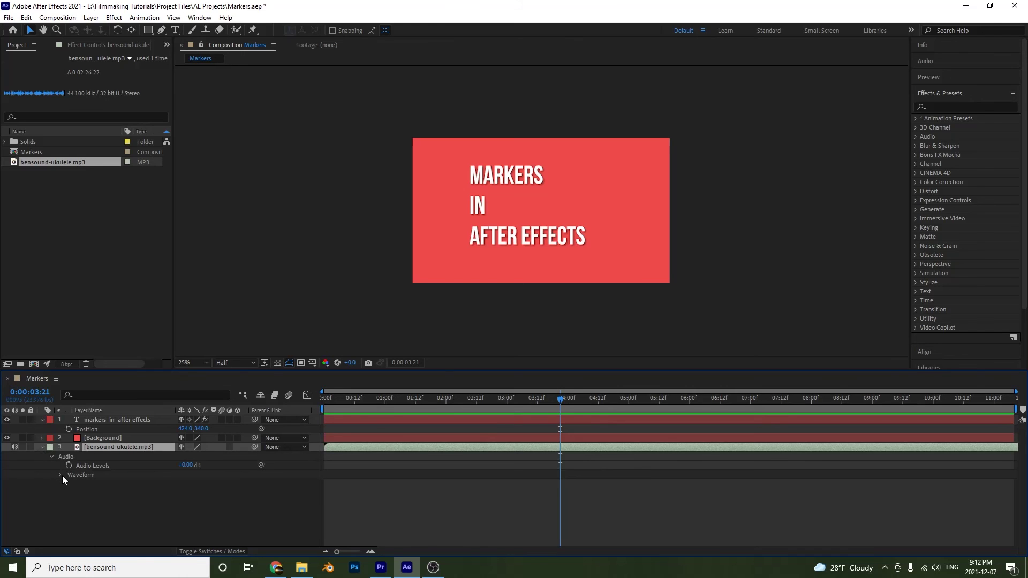
left_click(59, 474)
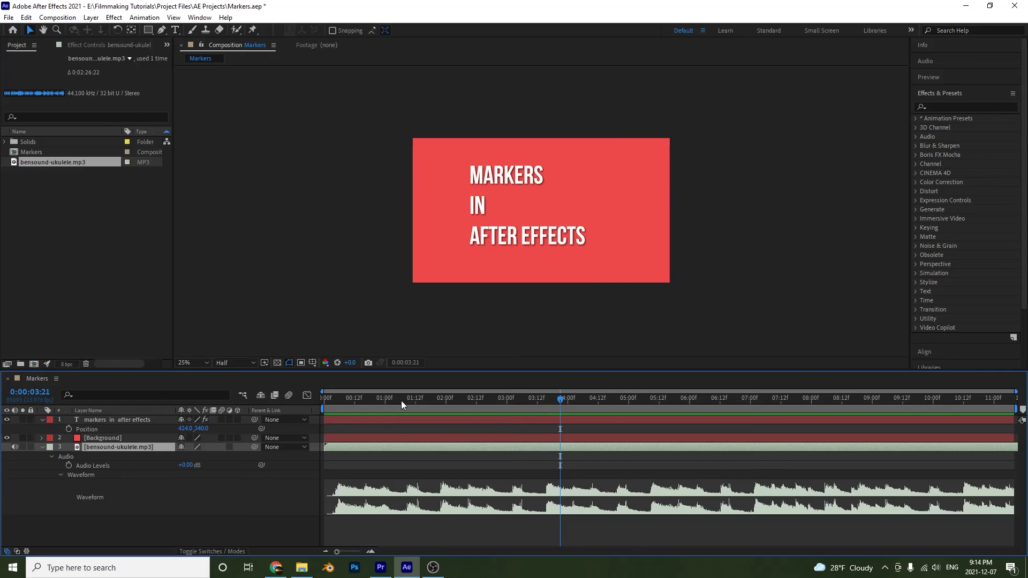
left_click_drag(401, 400, 257, 402)
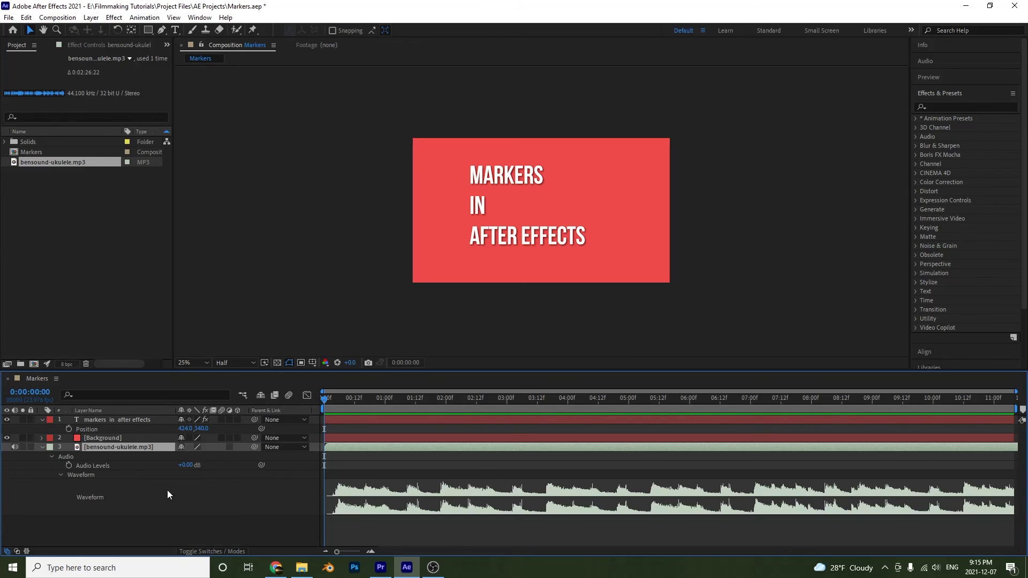
left_click(137, 532)
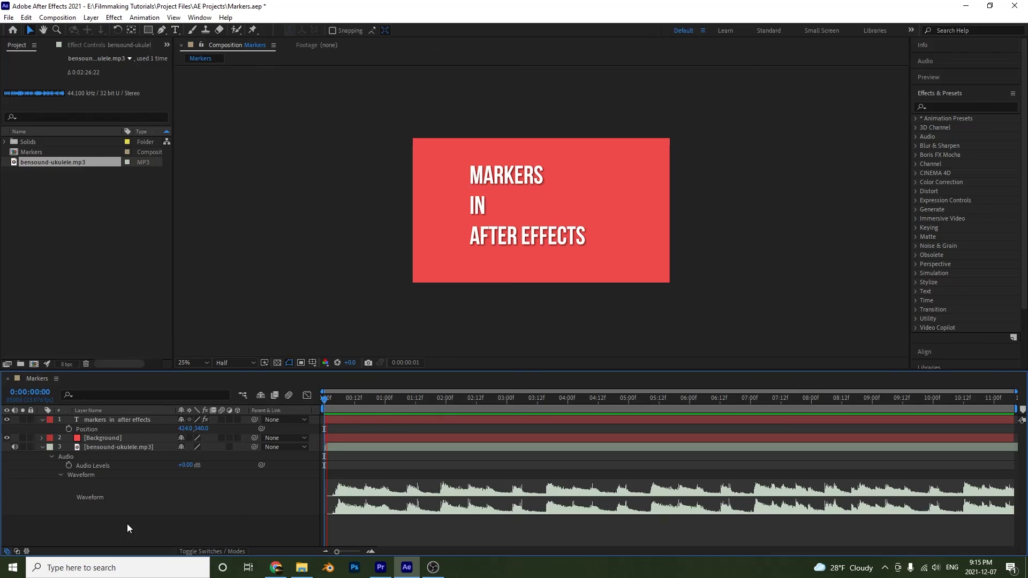
key("KP_Multiply")
key("KP_Multiply")
key("KP_Multiply")
key("KP_Multiply")
key("KP_Multiply")
key("KP_Multiply")
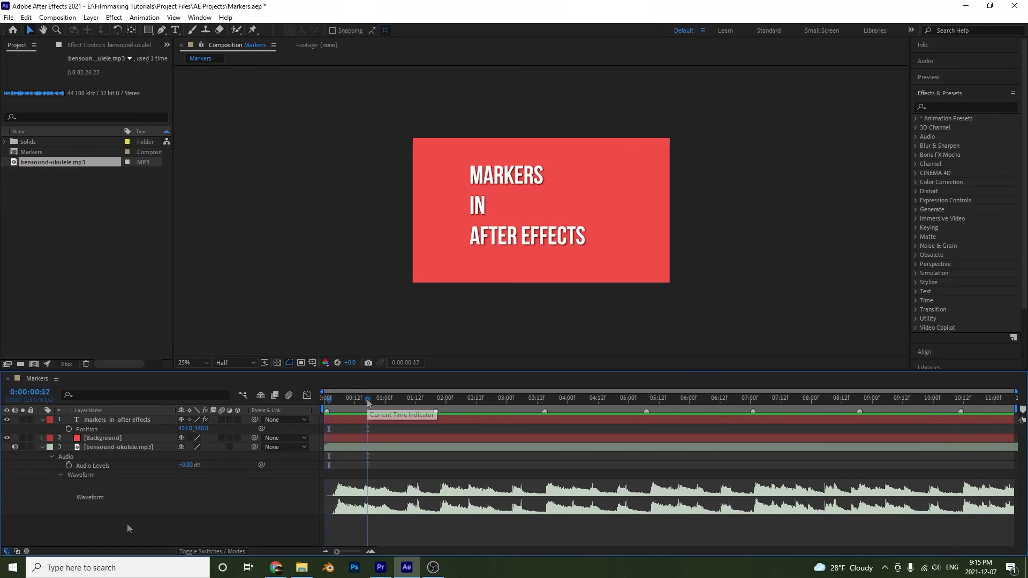
Step: Stop the preview and move the current time to 0:00:00:06 at the music's first beat
left_click(367, 400)
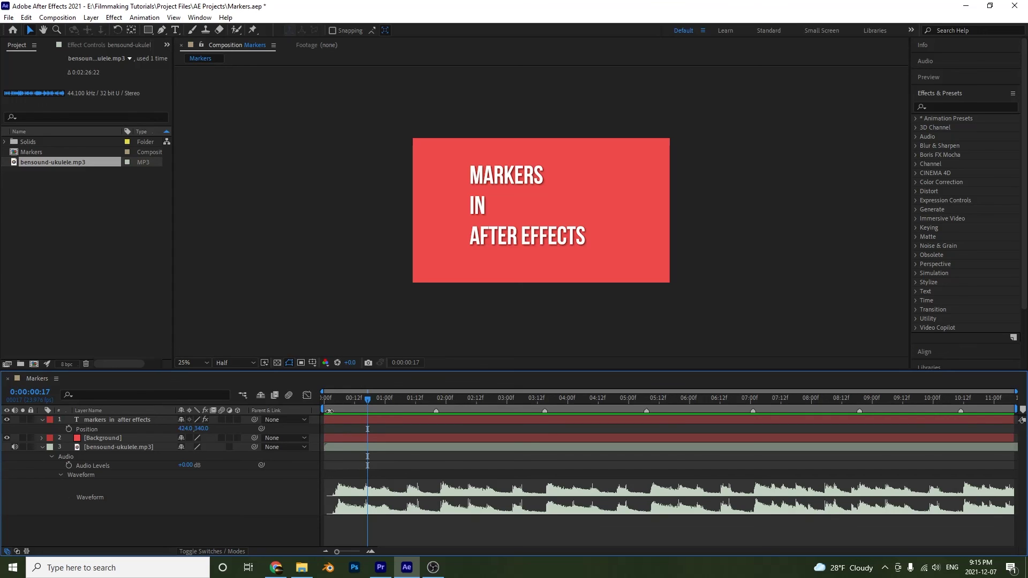
left_click_drag(332, 402, 338, 400)
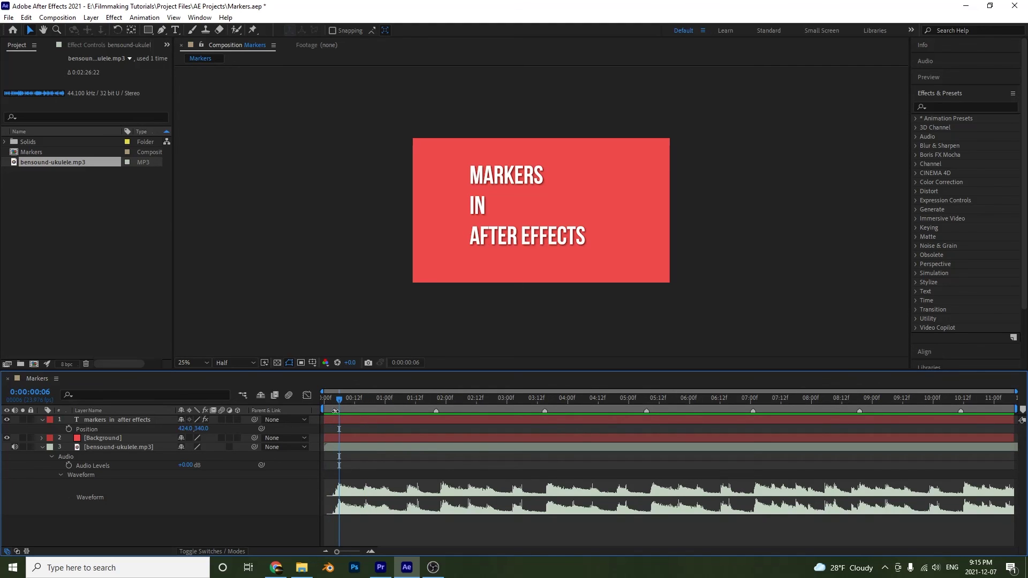